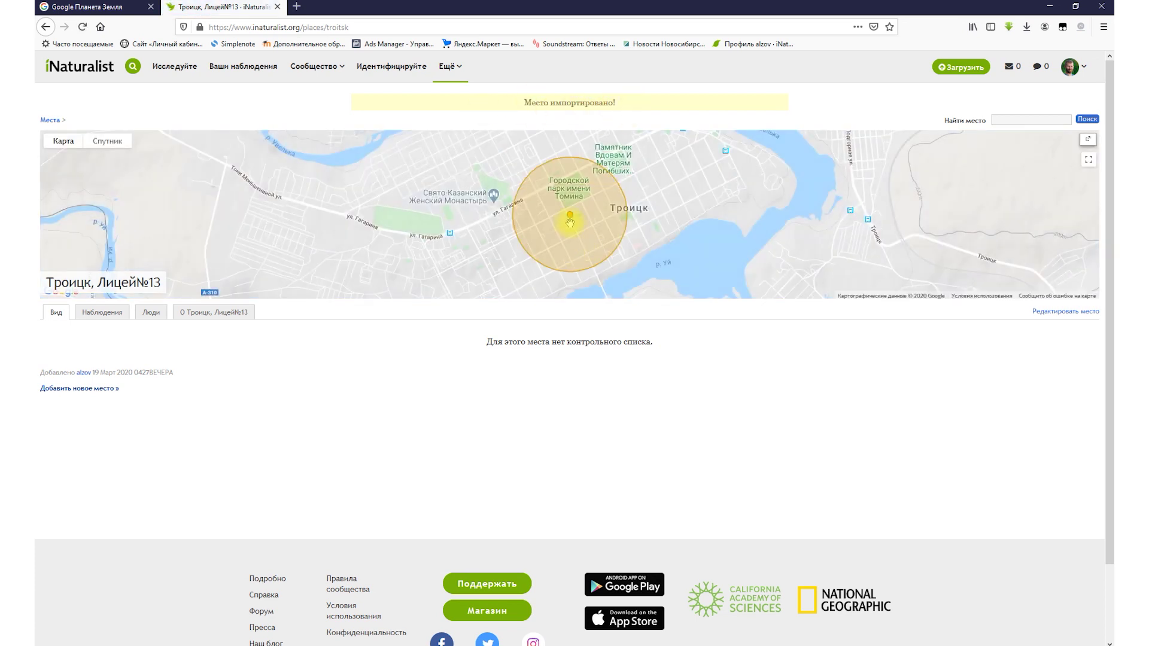
pyautogui.scroll(1, 569, 222)
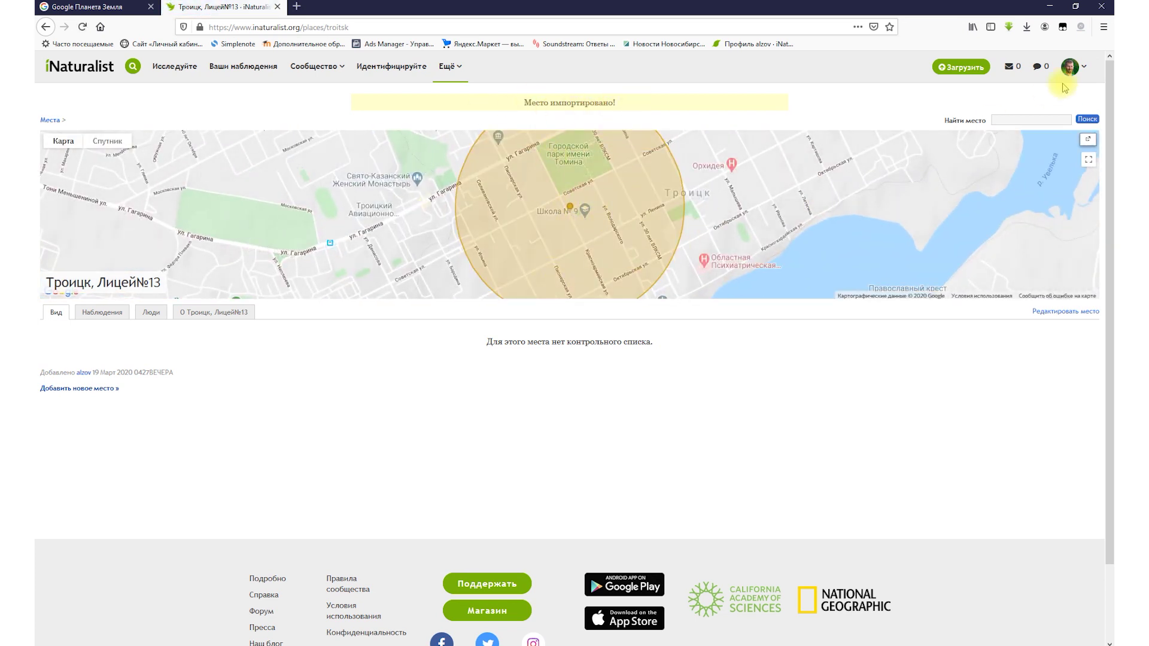
pyautogui.scroll(-2, 889, 250)
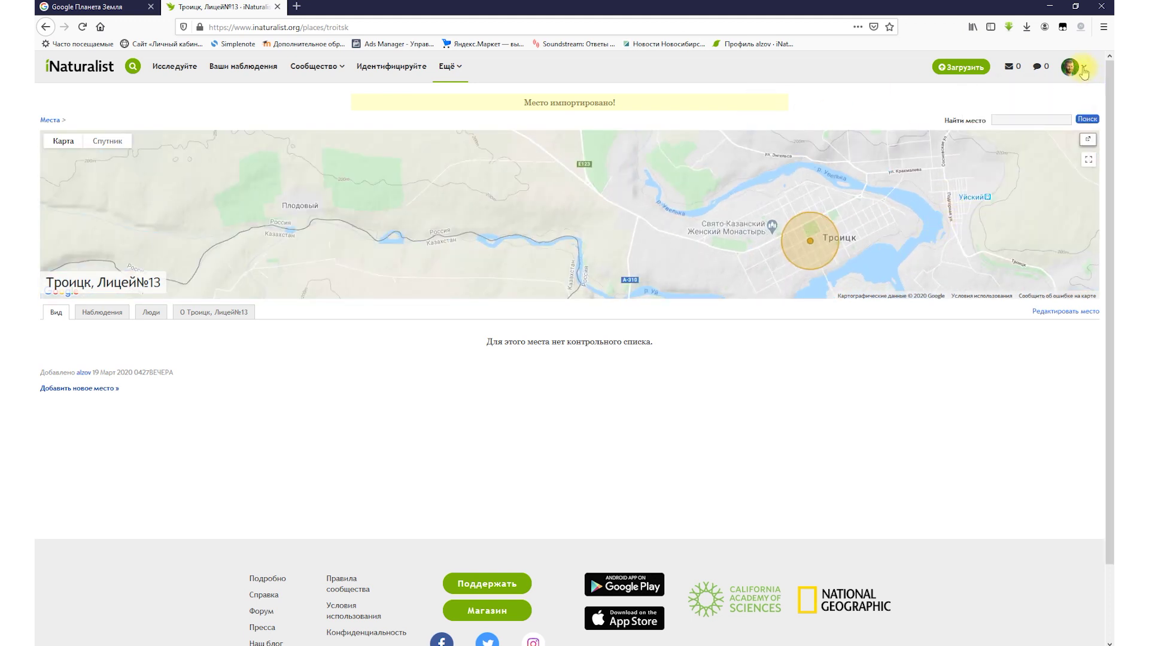
# Go to your own projects list and start a new collection project (Коллекционные проекты).
pyautogui.click(1083, 71)
pyautogui.click(1011, 190)
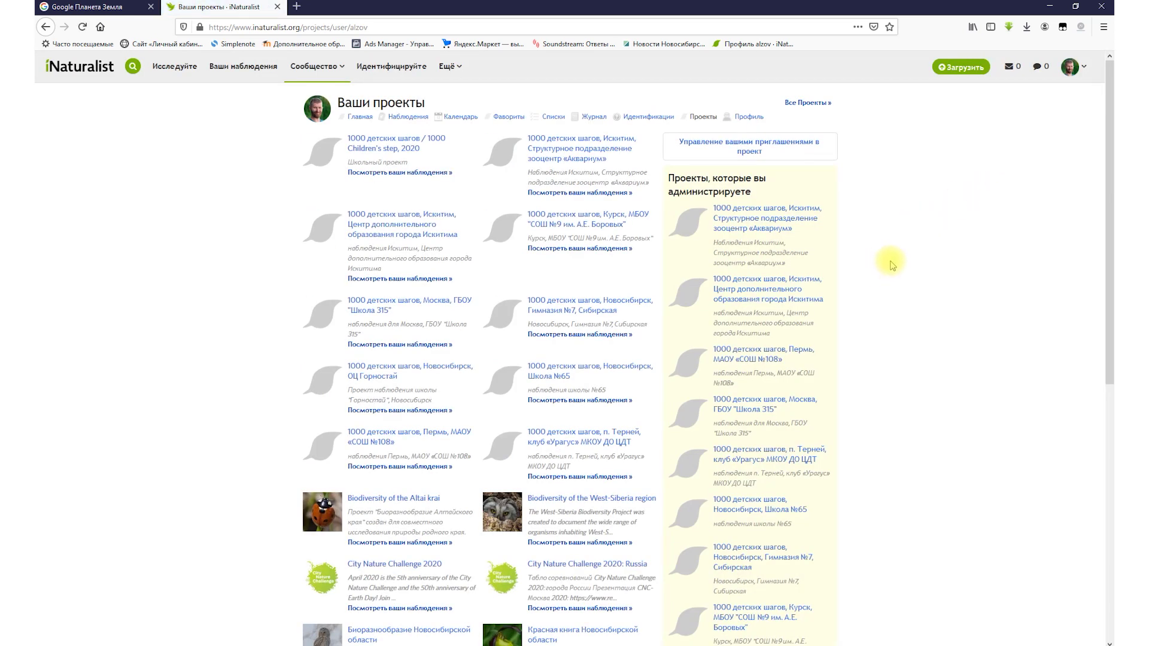
pyautogui.scroll(-8, 885, 263)
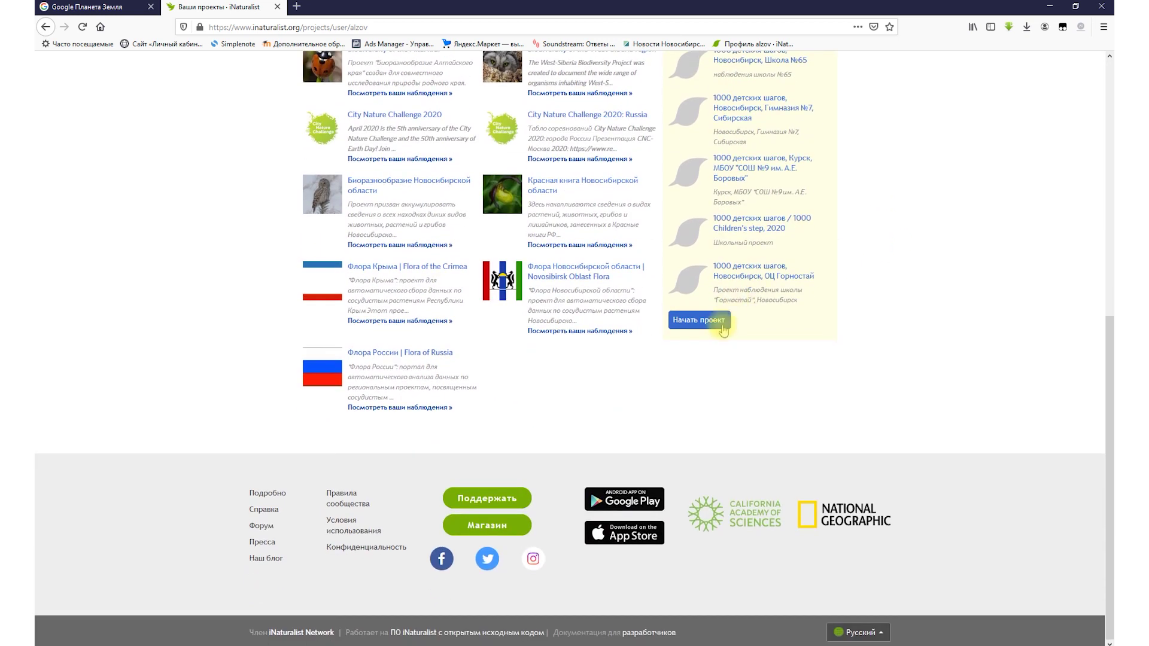
pyautogui.click(709, 326)
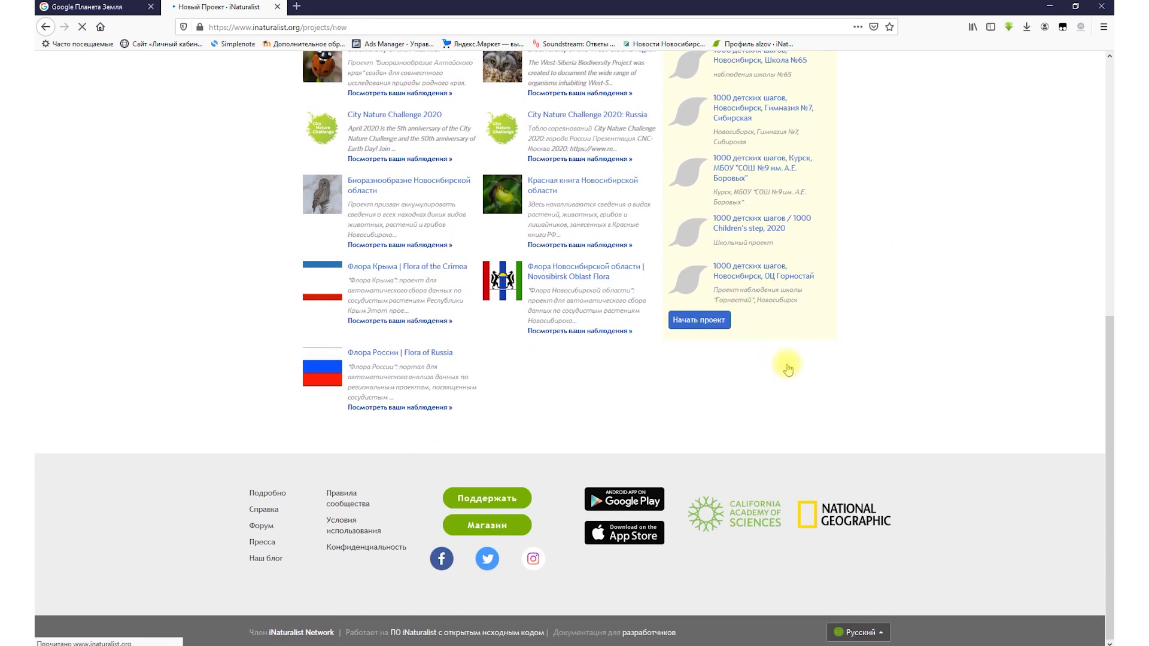
pyautogui.scroll(-5, 967, 218)
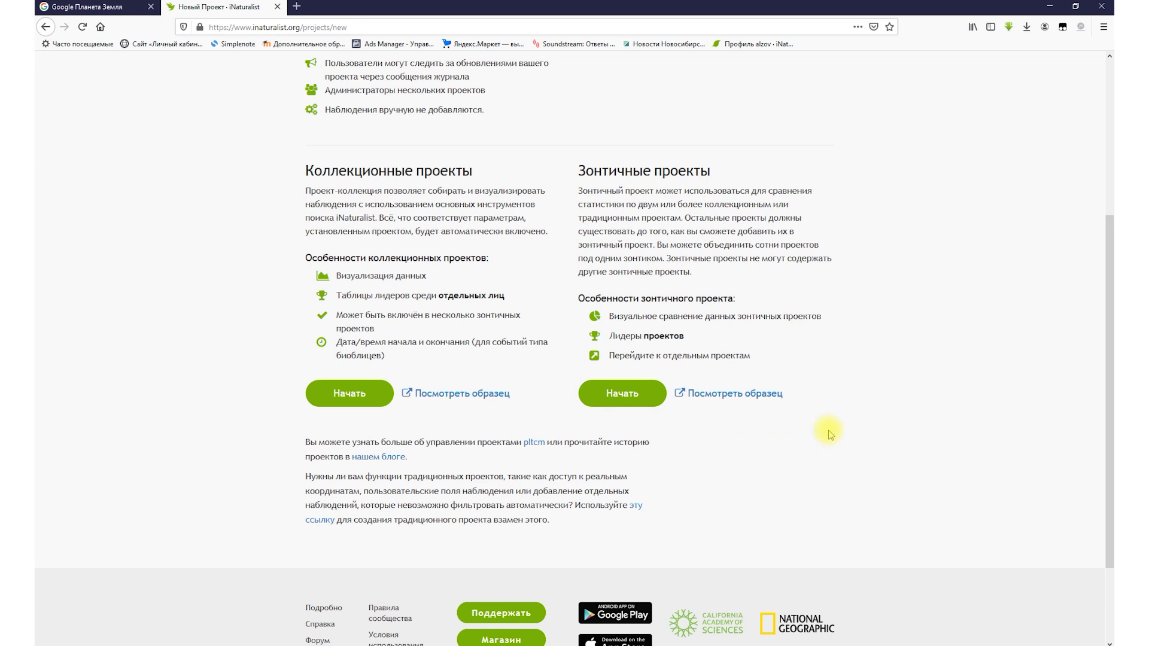
pyautogui.click(361, 396)
# Name the new project "1000 детских Шаков, Троицк, Лицей №13".
pyautogui.click(411, 182)
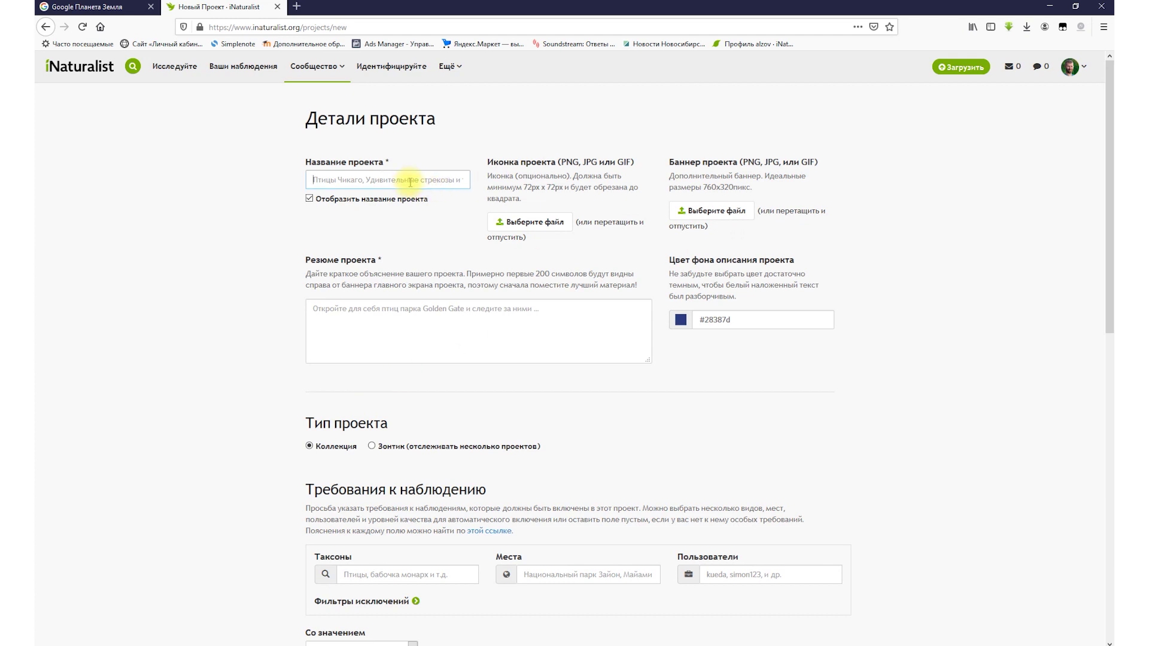
pyautogui.write('Т')
pyautogui.write('1000 ')
pyautogui.write('детски')
pyautogui.write('х ')
pyautogui.write('Шаков')
pyautogui.write(', Лицей №13')
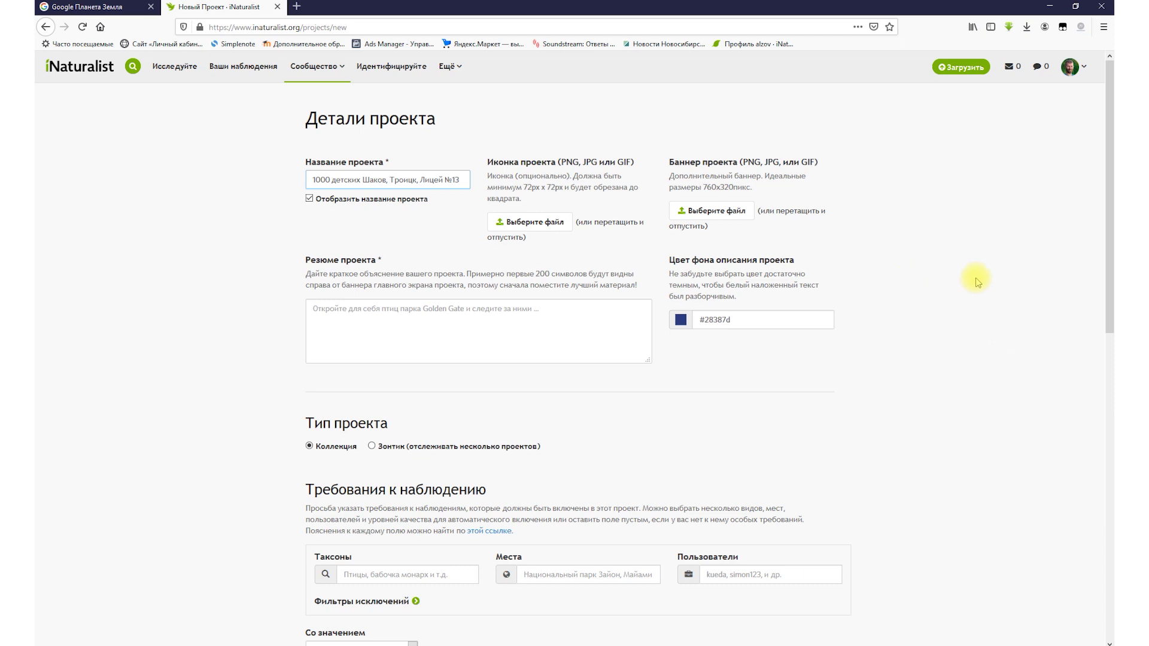
pyautogui.scroll(-5, 987, 280)
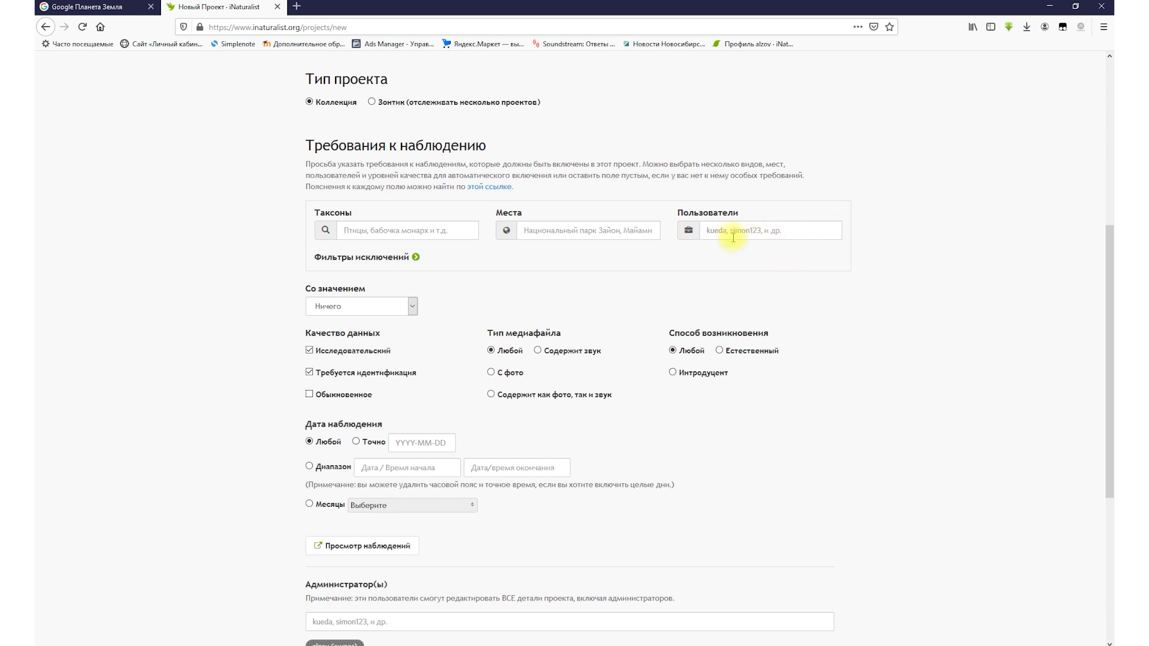
pyautogui.click(785, 230)
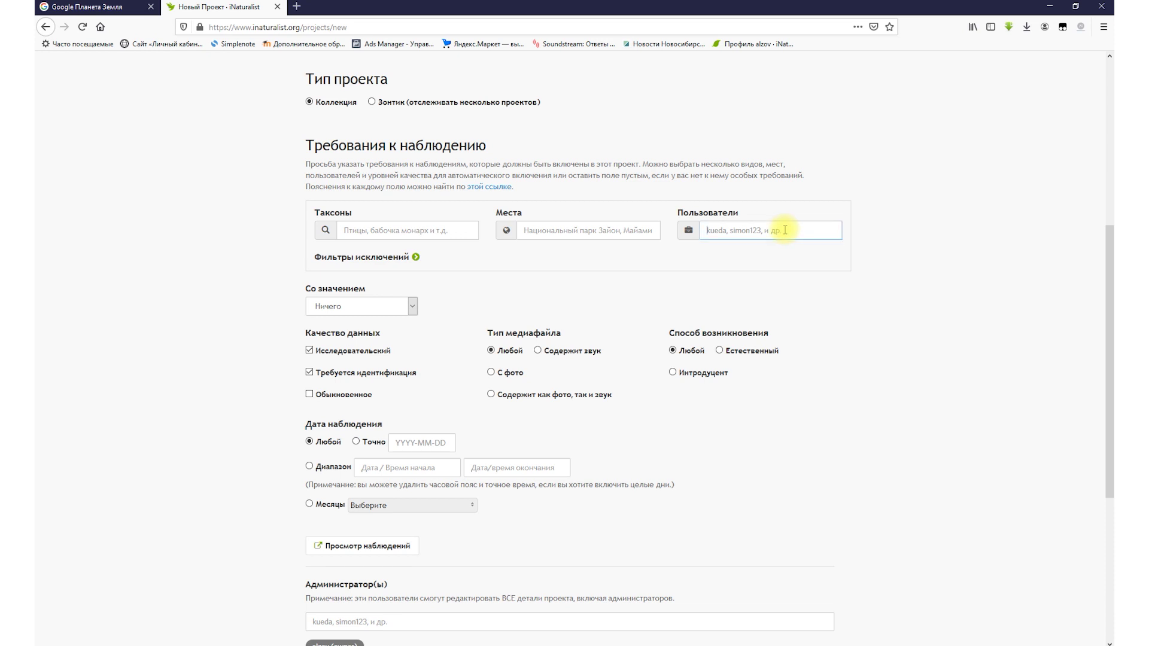
pyautogui.write('ф')
pyautogui.press('BackSpace')
pyautogui.write('alz')
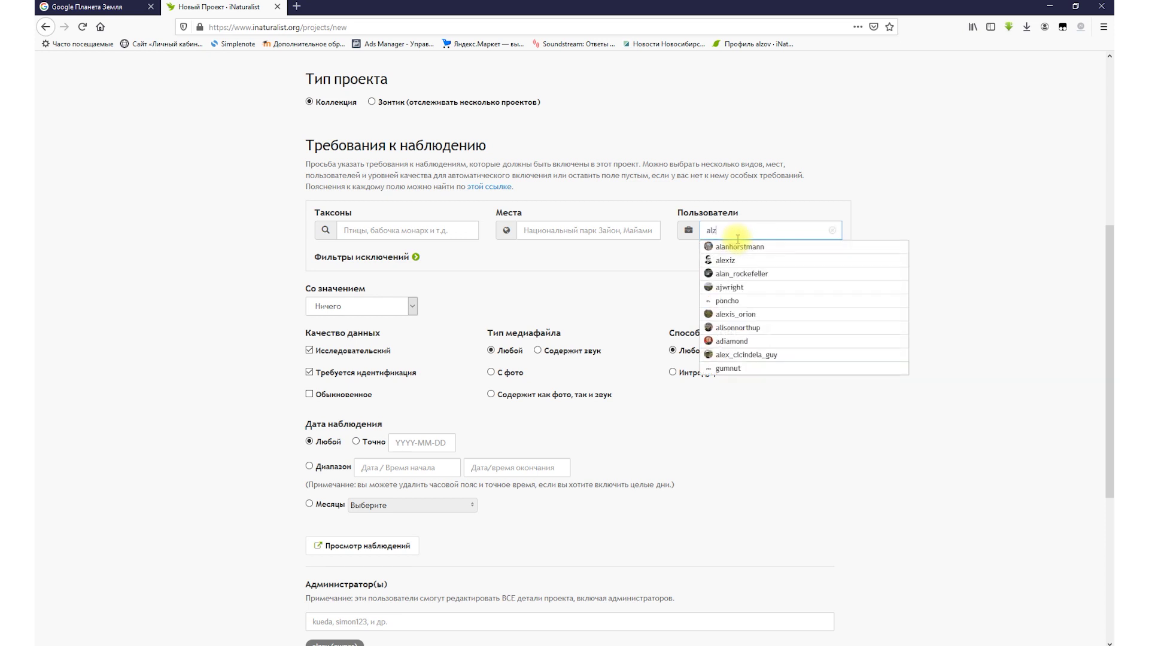
pyautogui.write('ov')
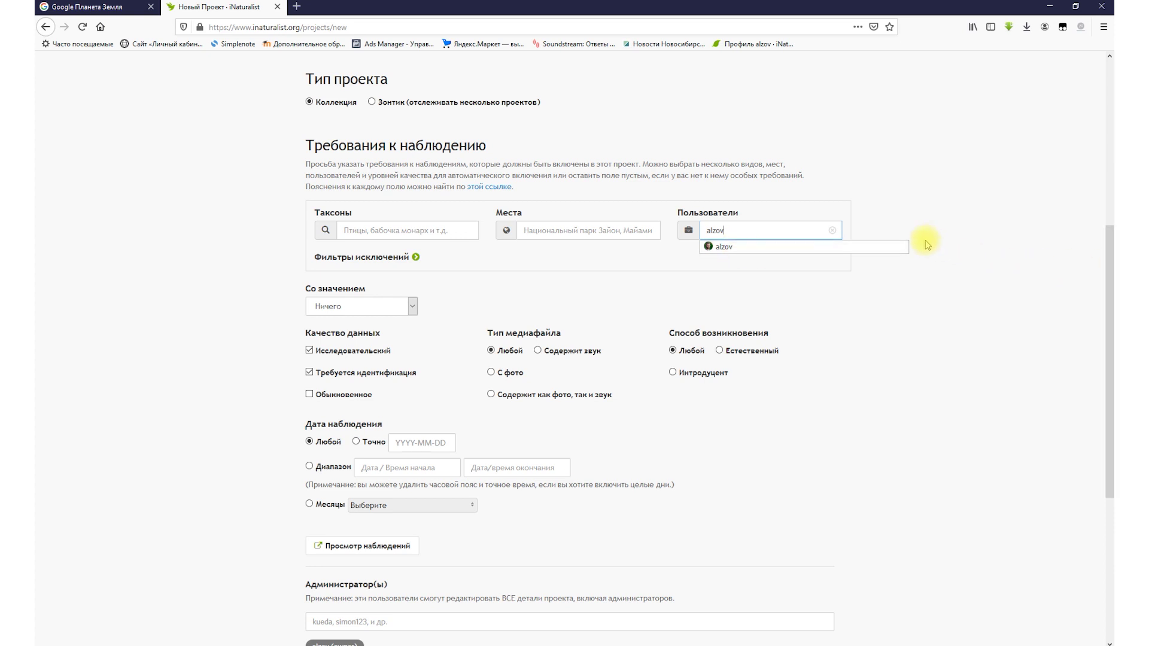
pyautogui.click(832, 231)
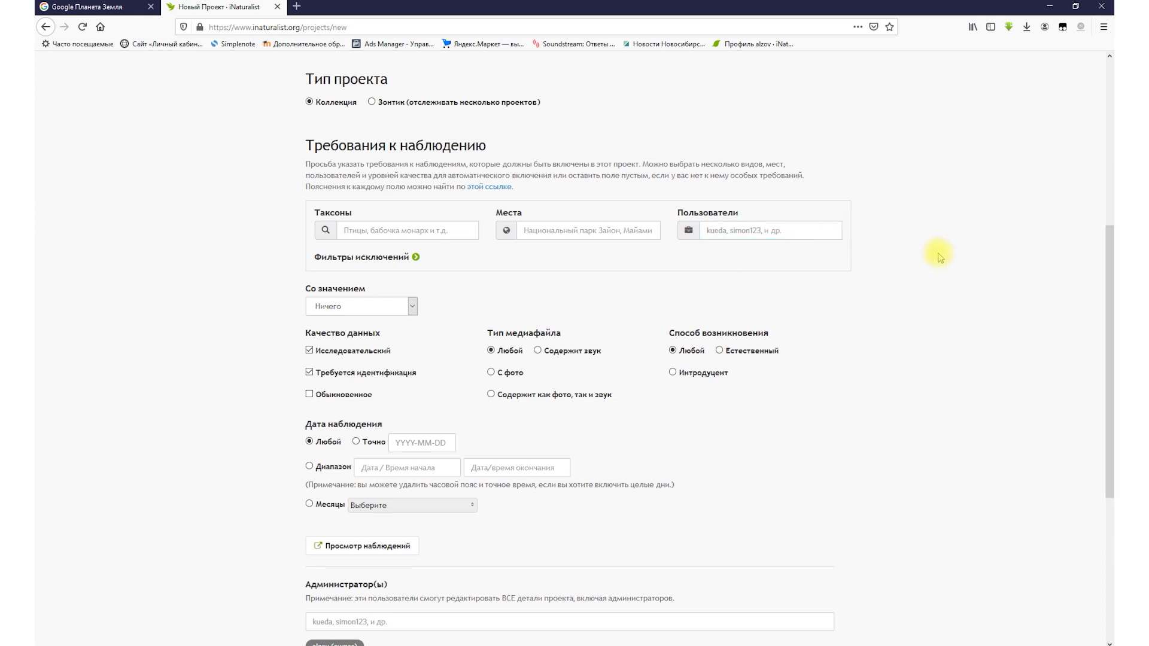
# Restrict the project's observations to the place "Троицк, Лицей№13" and to the occurrence type Естественный.
pyautogui.click(564, 229)
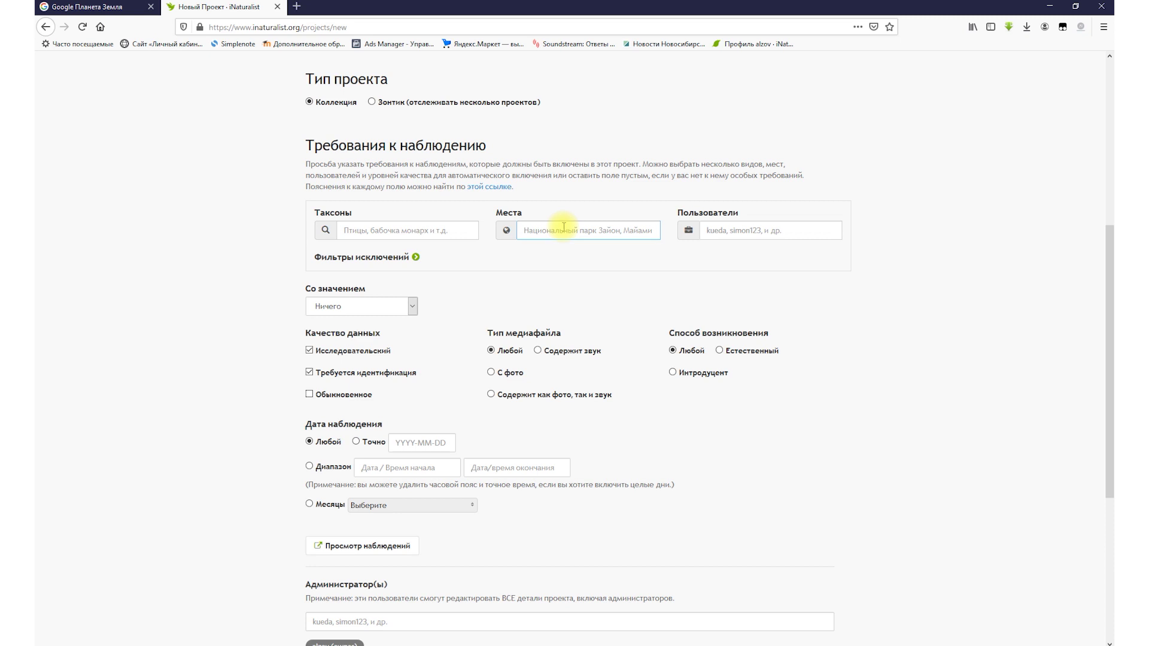
pyautogui.write('Nhj')
pyautogui.press('BackSpace')
pyautogui.press('BackSpace')
pyautogui.press('BackSpace')
pyautogui.write('Троий')
pyautogui.press('BackSpace')
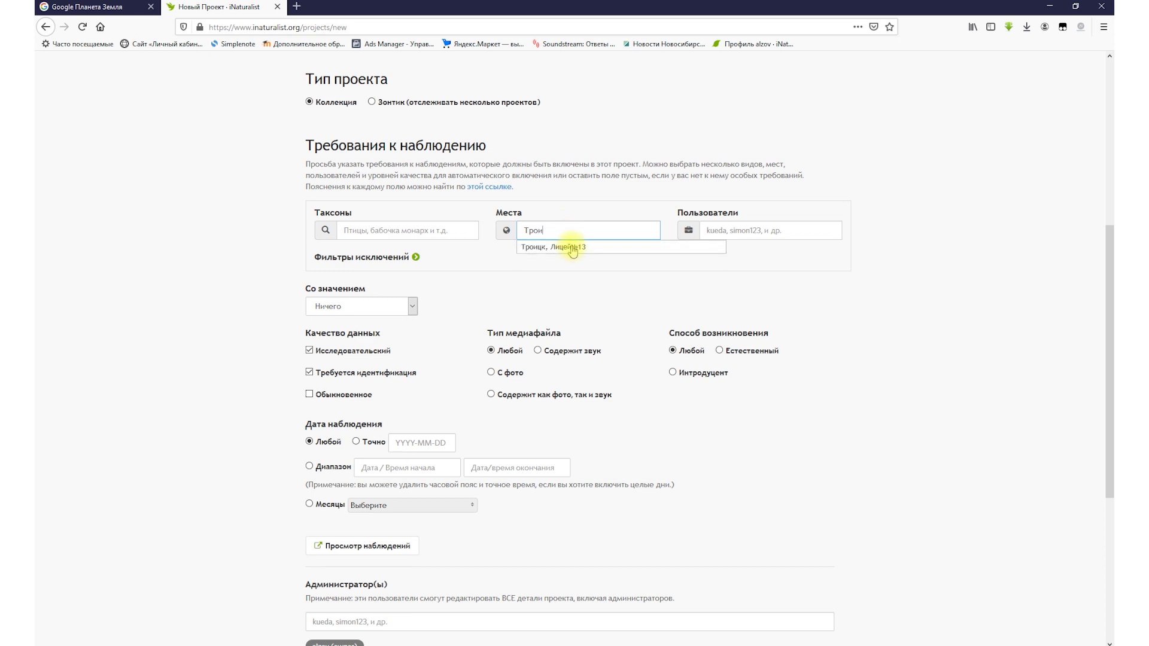
pyautogui.click(578, 246)
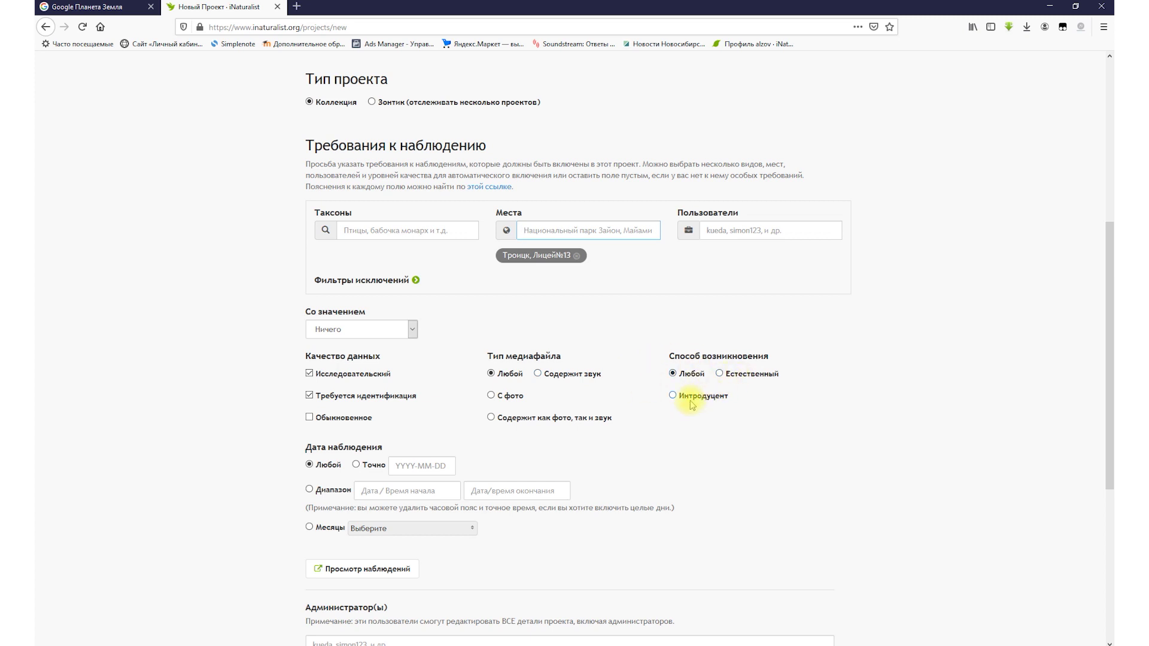
pyautogui.click(721, 374)
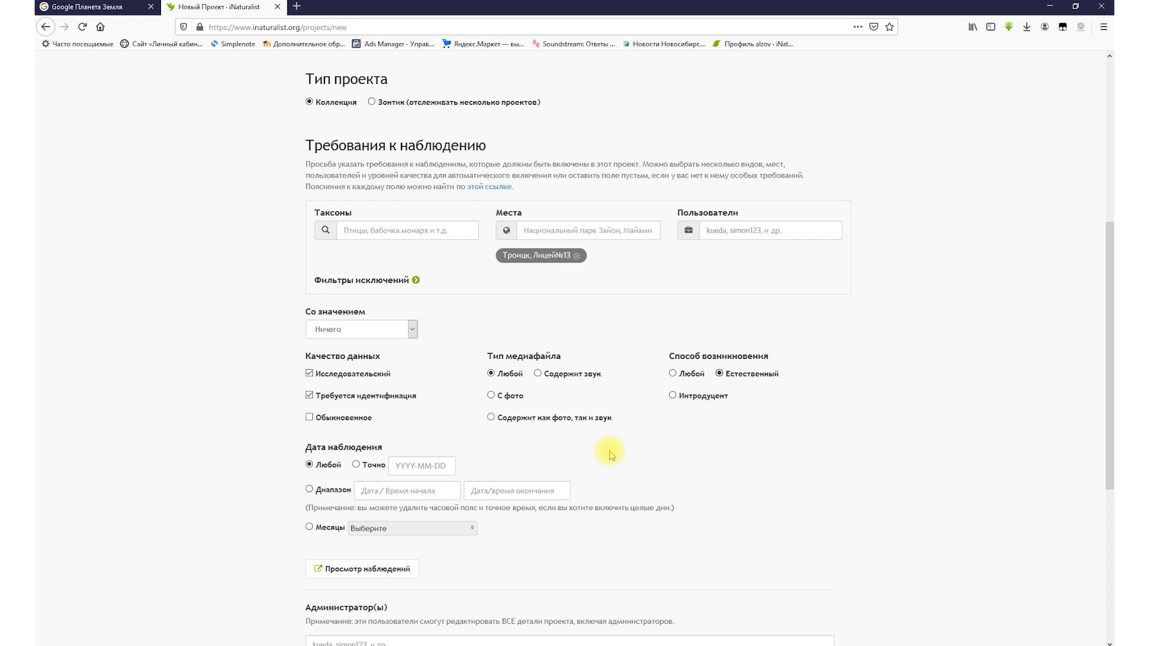
# Set the start of the observation date range to 2020-05-16, without time and time zone.
pyautogui.click(423, 492)
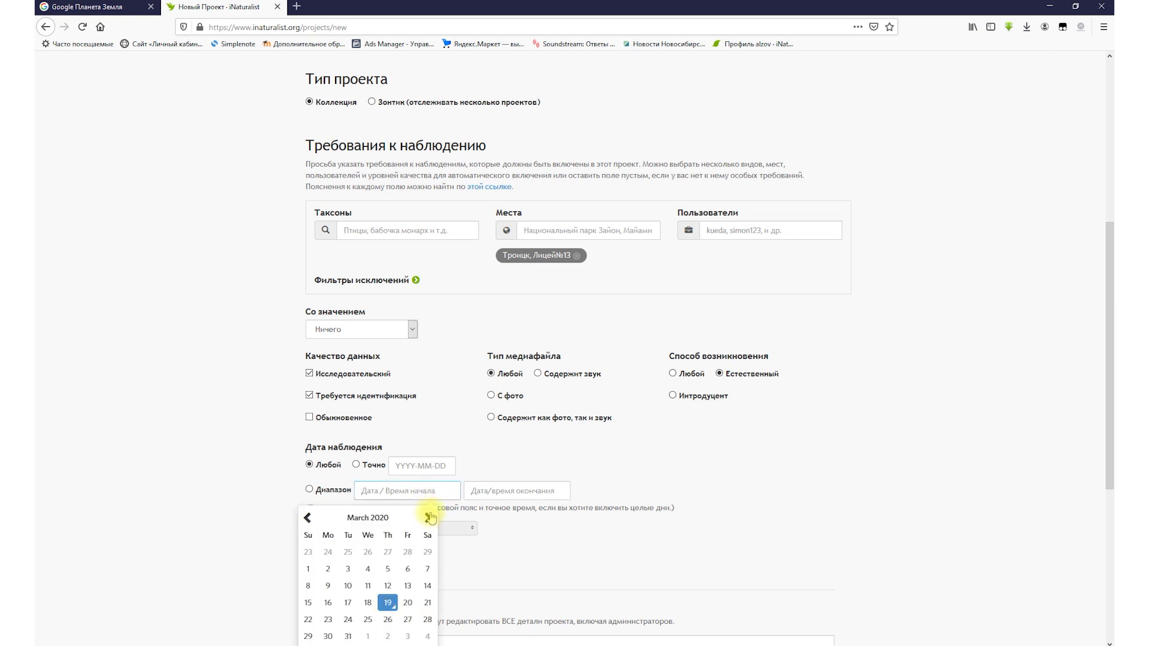
pyautogui.click(428, 519)
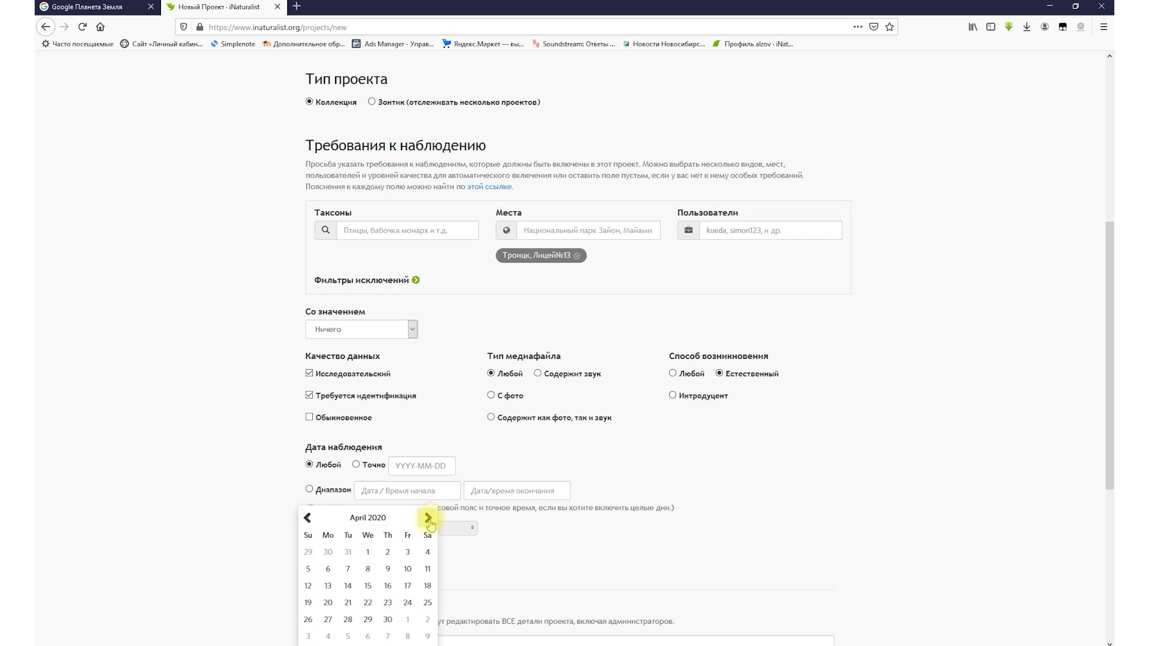
pyautogui.click(427, 518)
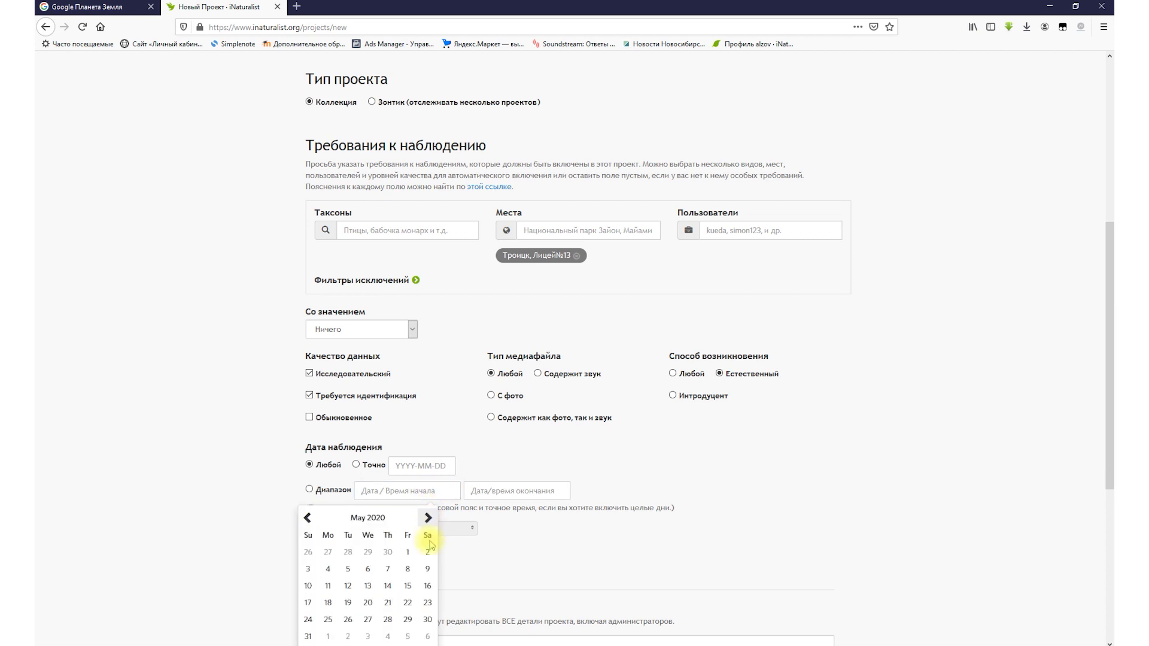
pyautogui.click(428, 592)
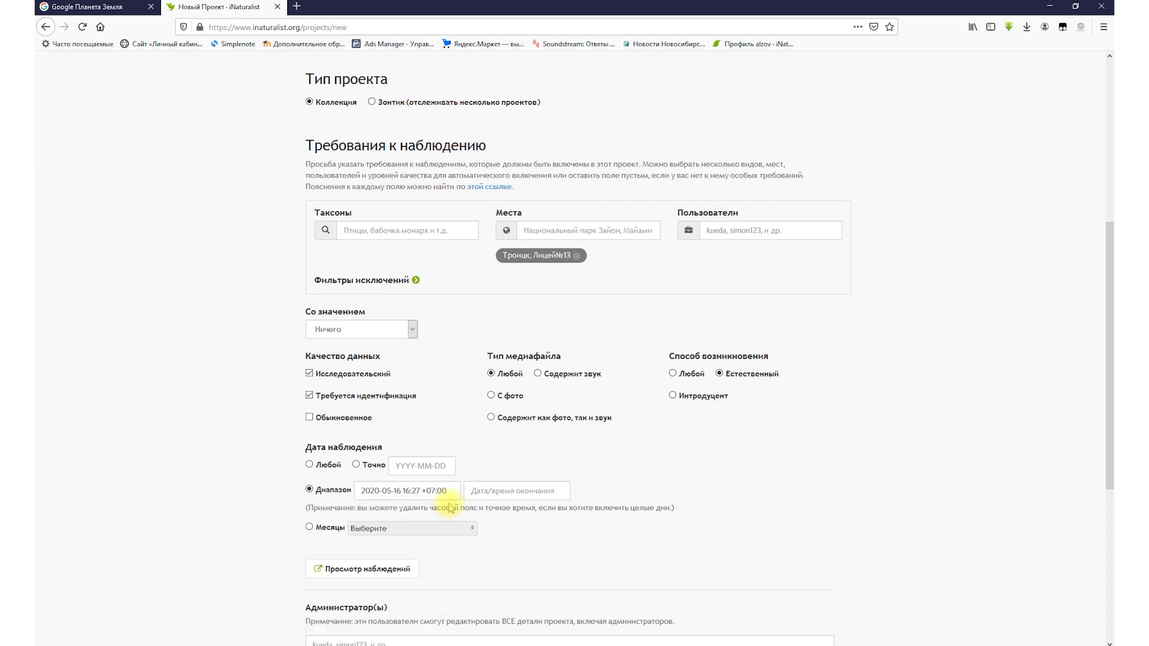
pyautogui.moveTo(453, 491); pyautogui.dragTo(402, 490)
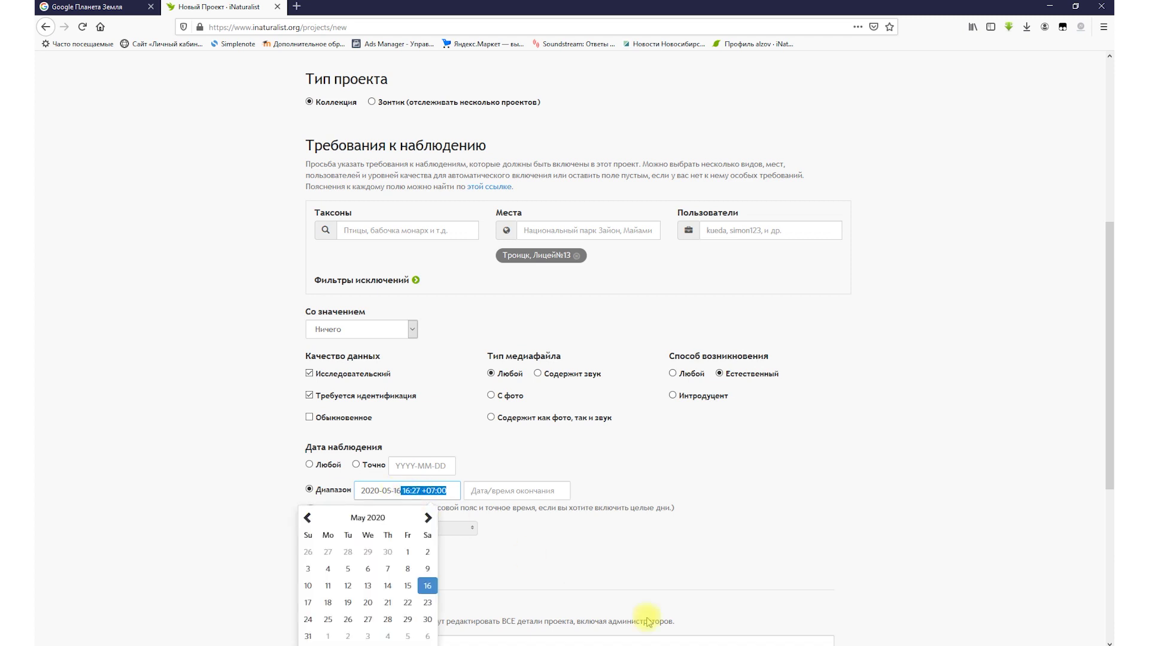
pyautogui.press('BackSpace')
# Set the end of the observation date range to 2020-05-17, without time and time zone, and try to submit the project.
pyautogui.click(534, 488)
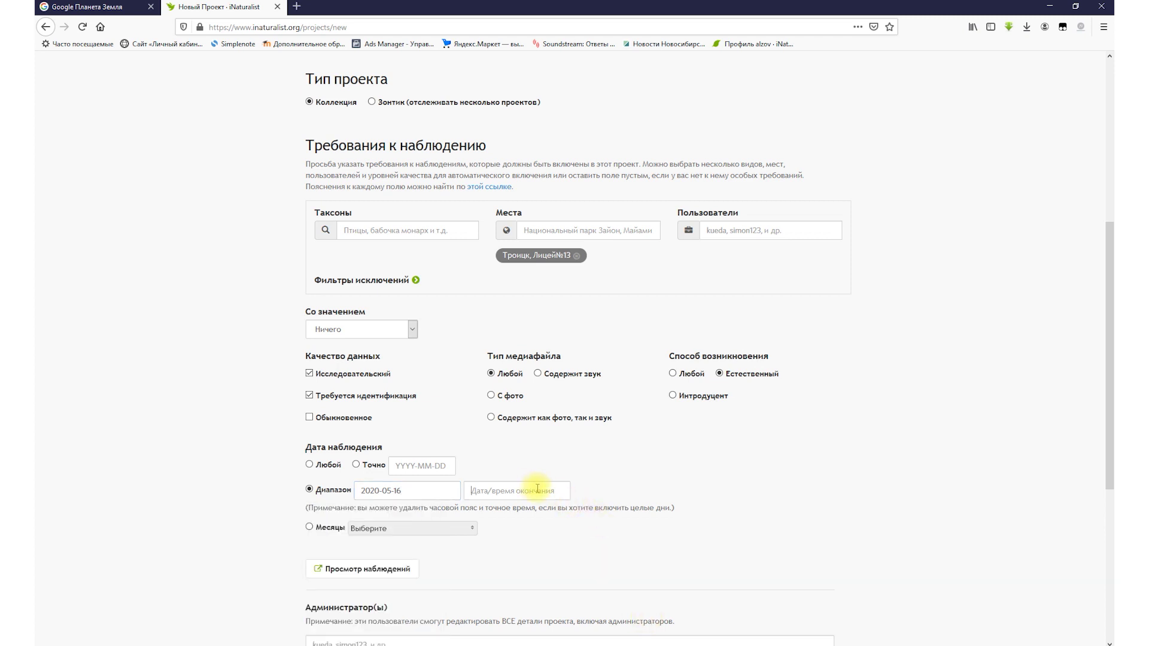
pyautogui.click(538, 519)
pyautogui.click(538, 518)
pyautogui.click(418, 603)
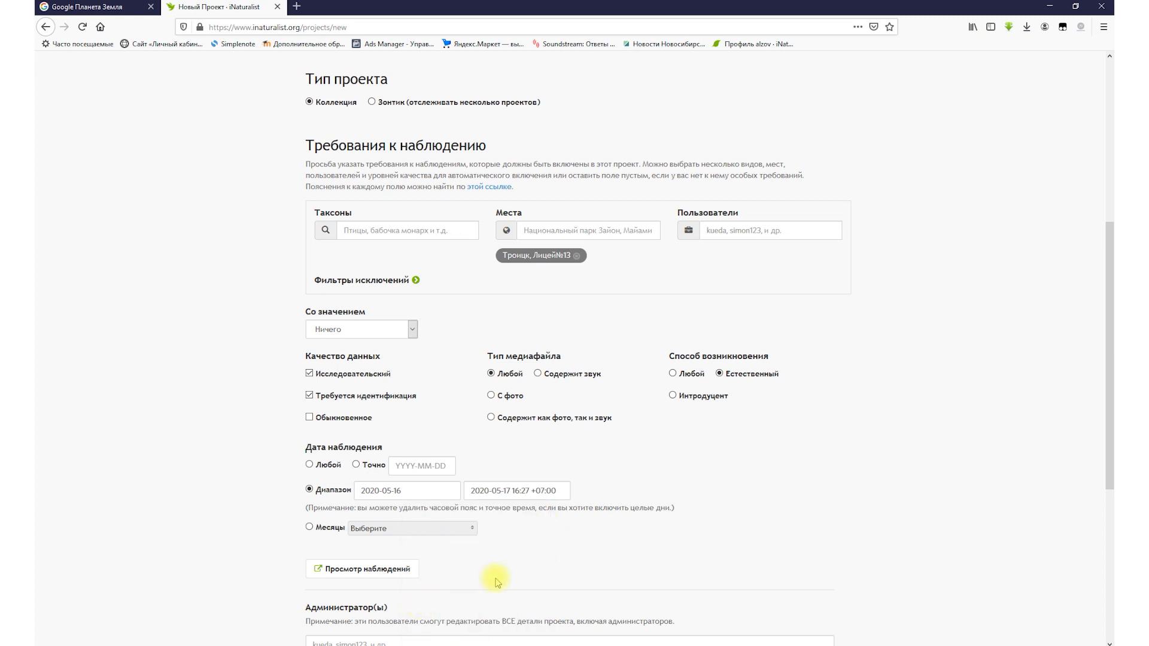
pyautogui.click(569, 492)
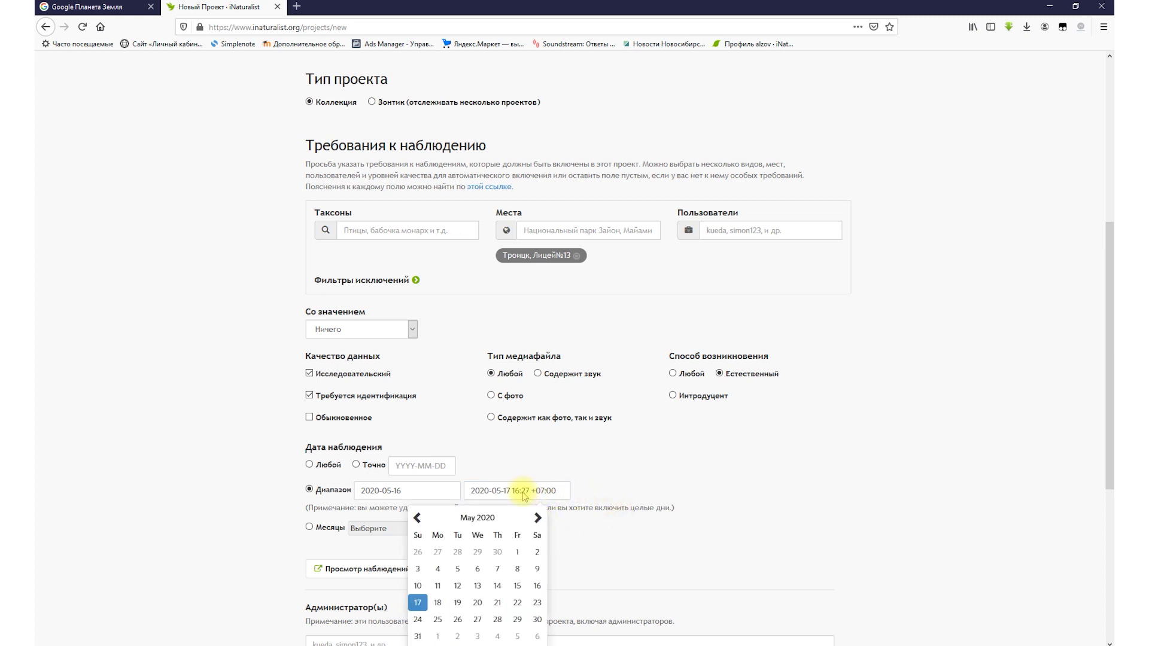
pyautogui.click(597, 491)
pyautogui.click(561, 490)
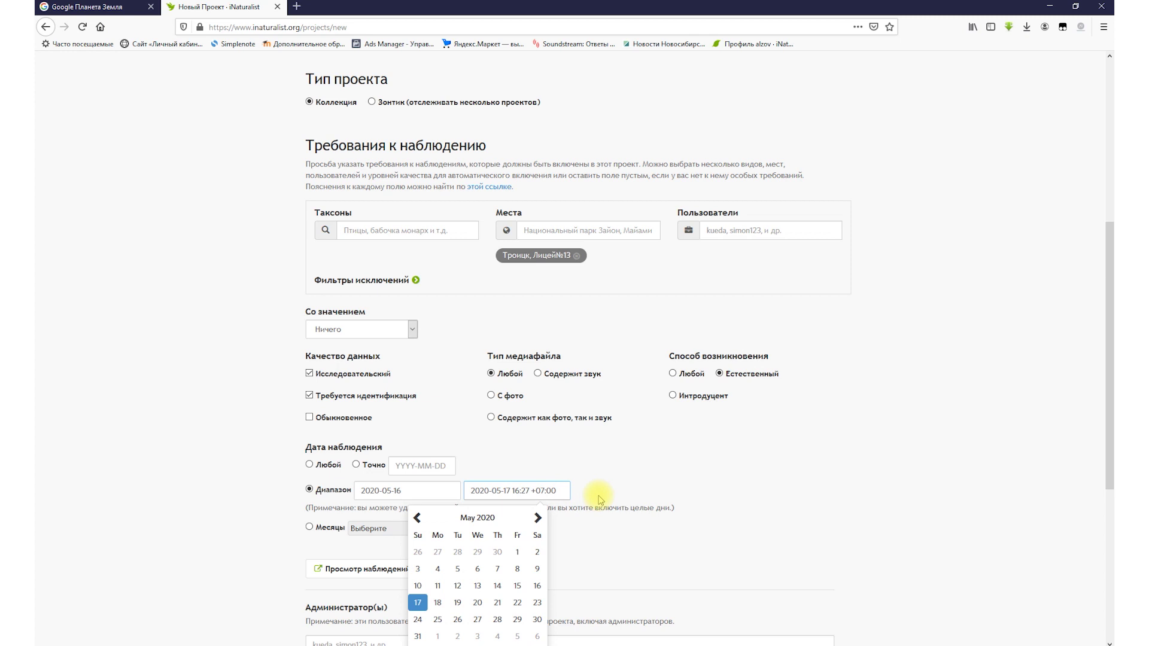
pyautogui.press('BackSpace')
pyautogui.press('BackSpace')
pyautogui.press('BackSpace')
pyautogui.click(766, 463)
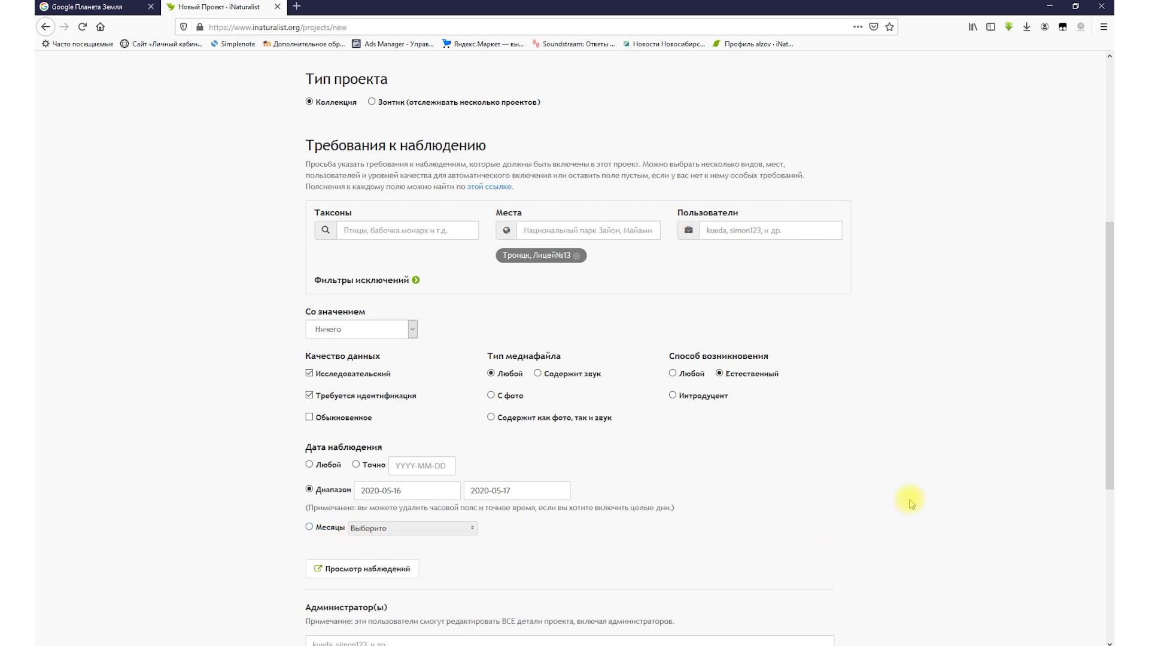
pyautogui.scroll(-4, 906, 496)
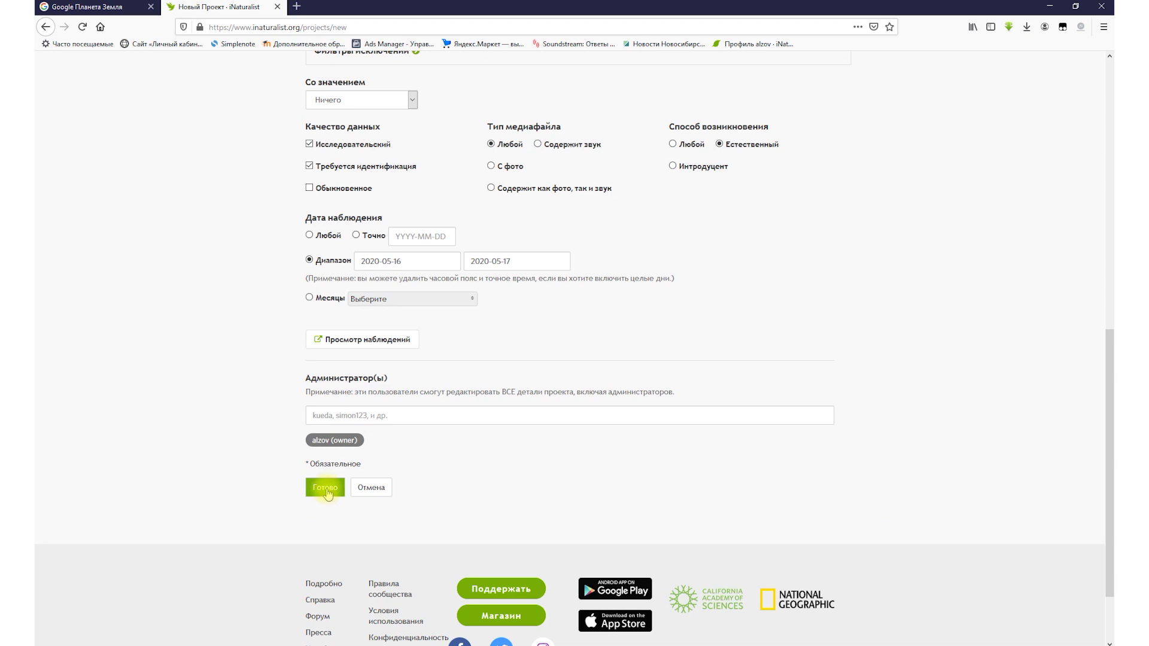
pyautogui.click(326, 488)
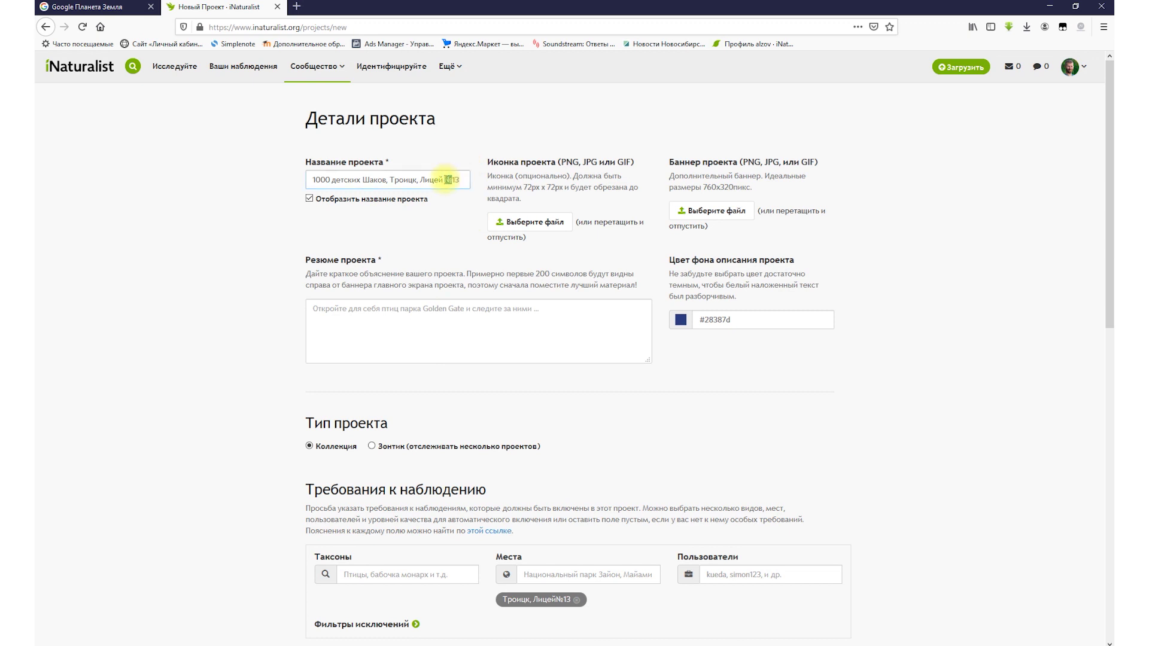
# Fill in the project summary as "Наблюдения Троицк, Лицей №13", reusing the place and school text from the project name.
pyautogui.tripleClick(448, 179)
pyautogui.moveTo(464, 179); pyautogui.dragTo(390, 177)
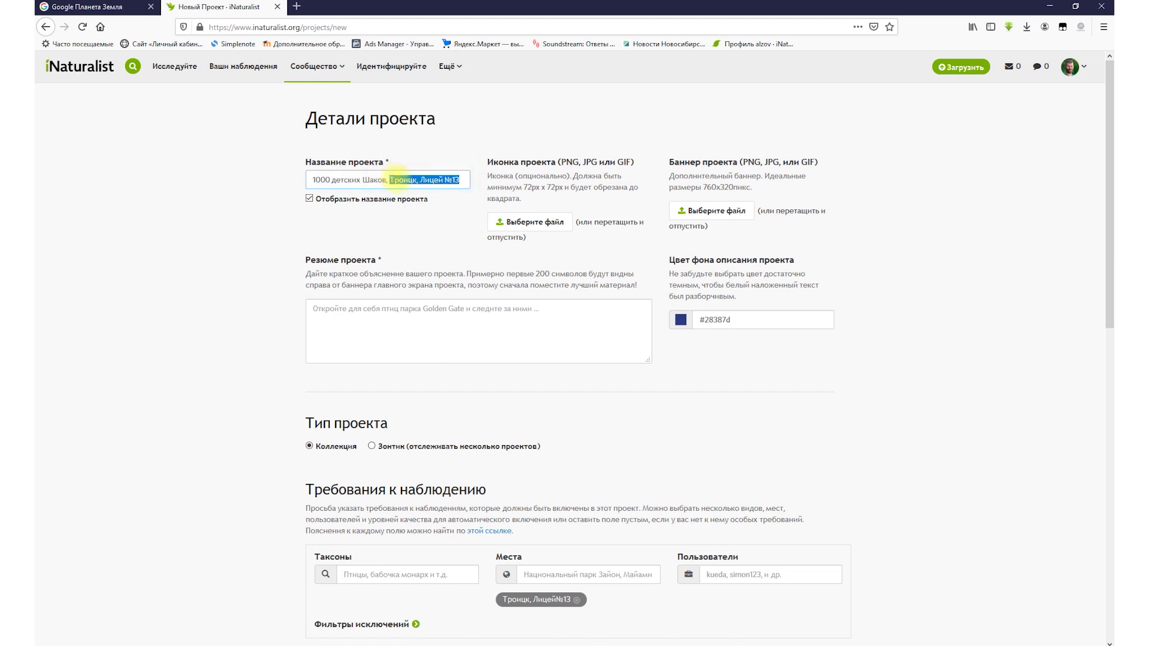
pyautogui.rightClick(398, 177)
pyautogui.click(419, 217)
pyautogui.click(383, 342)
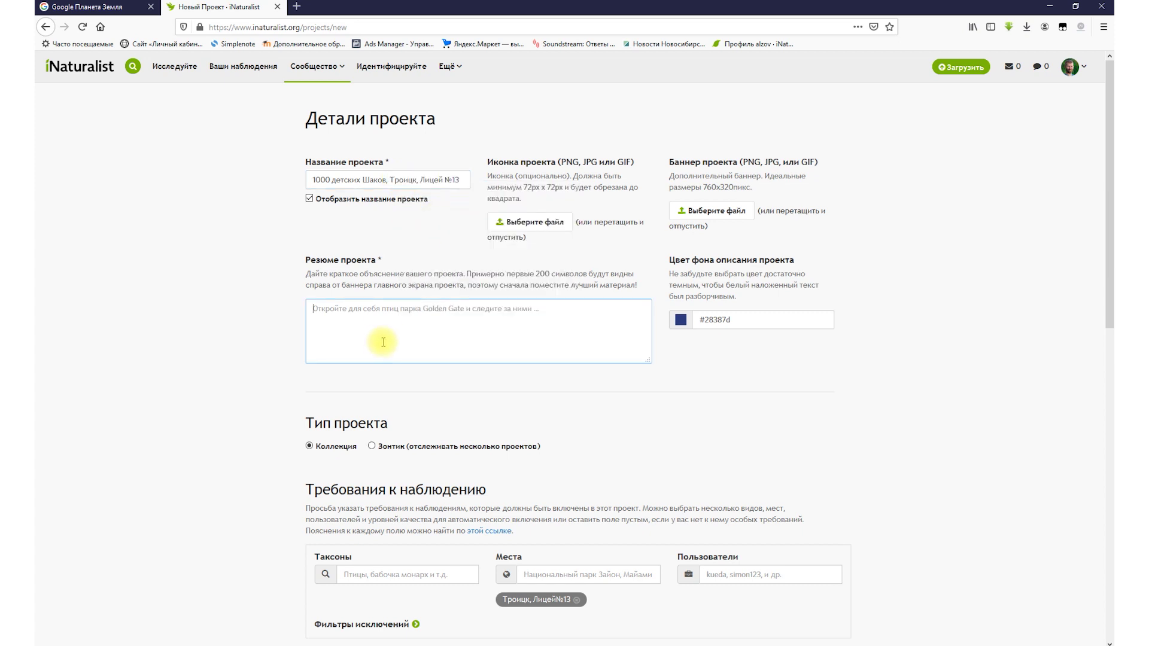
pyautogui.write('Наблюдения Троицк, Лицей №13')
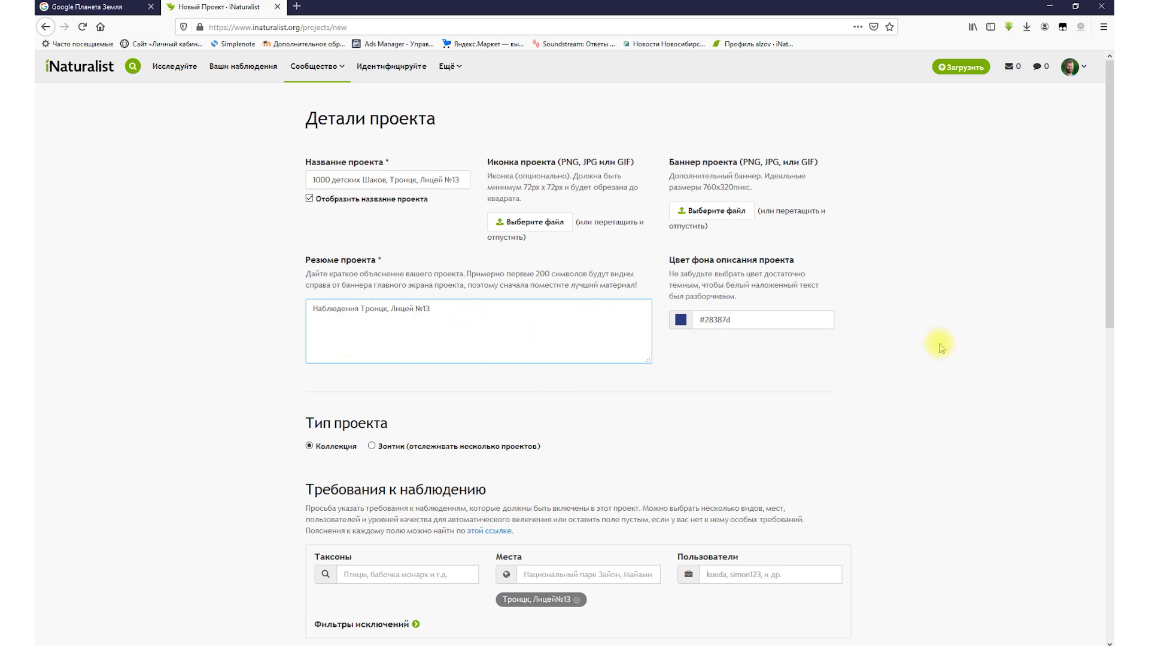
# Submit the completed project form and review the requirements and map on the new project's page.
pyautogui.scroll(-10, 1011, 346)
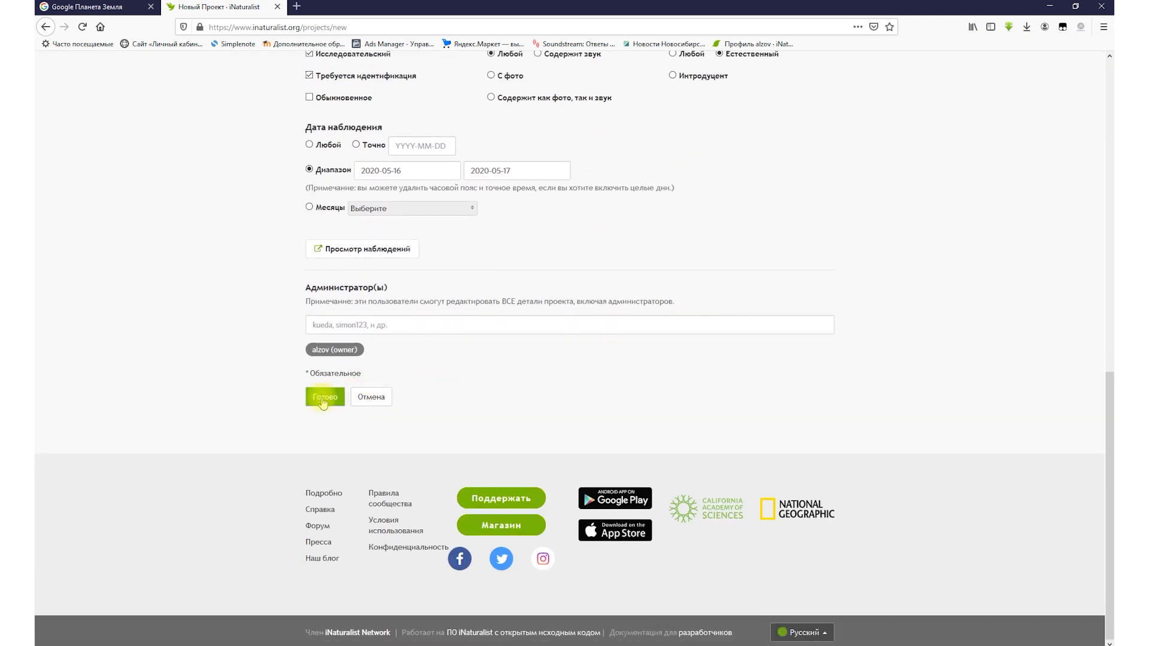
pyautogui.click(323, 399)
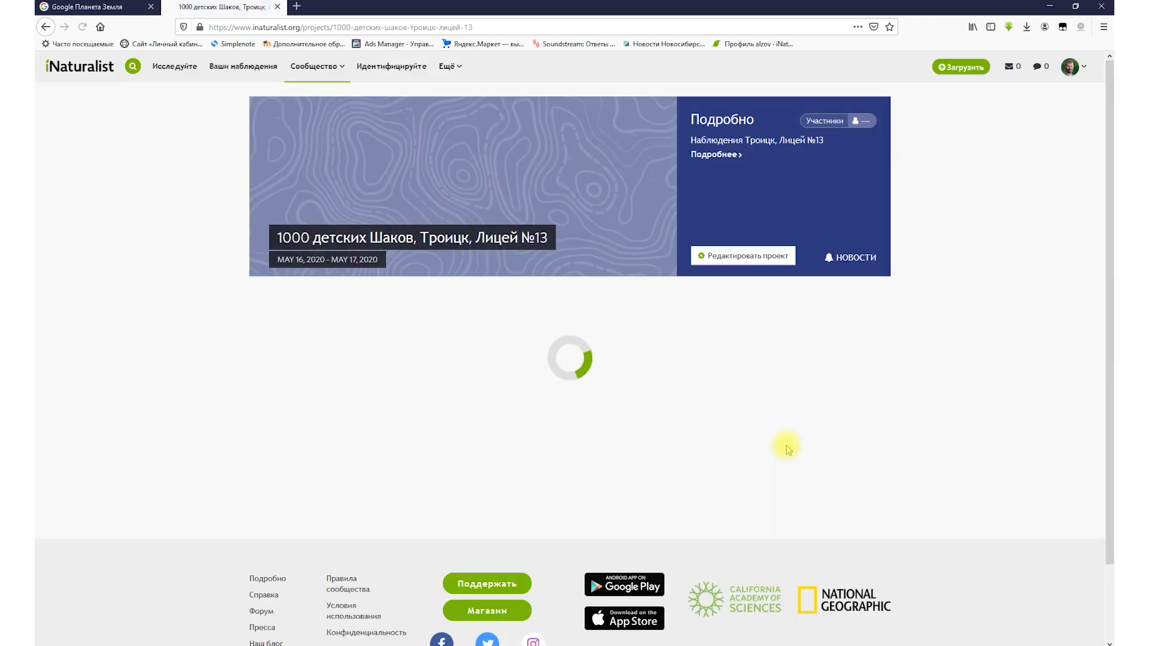
pyautogui.scroll(-3, 907, 341)
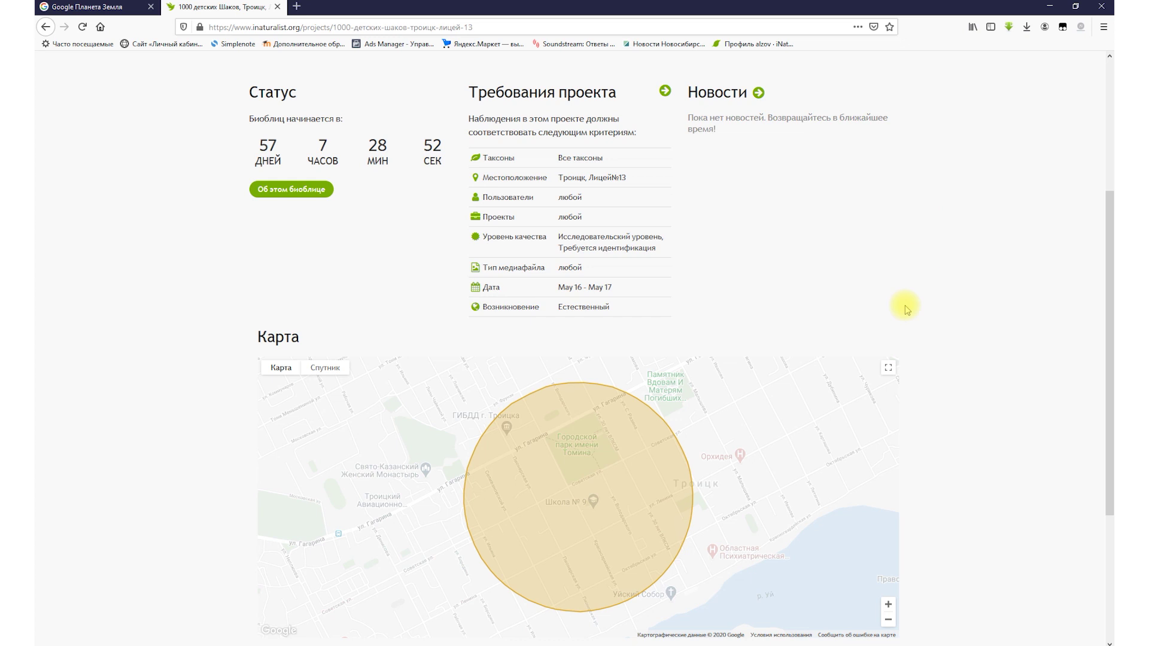
# Leave the new project's page and open the account's own list of projects.
pyautogui.scroll(-1, 774, 441)
pyautogui.scroll(2, 774, 441)
pyautogui.scroll(4, 1028, 282)
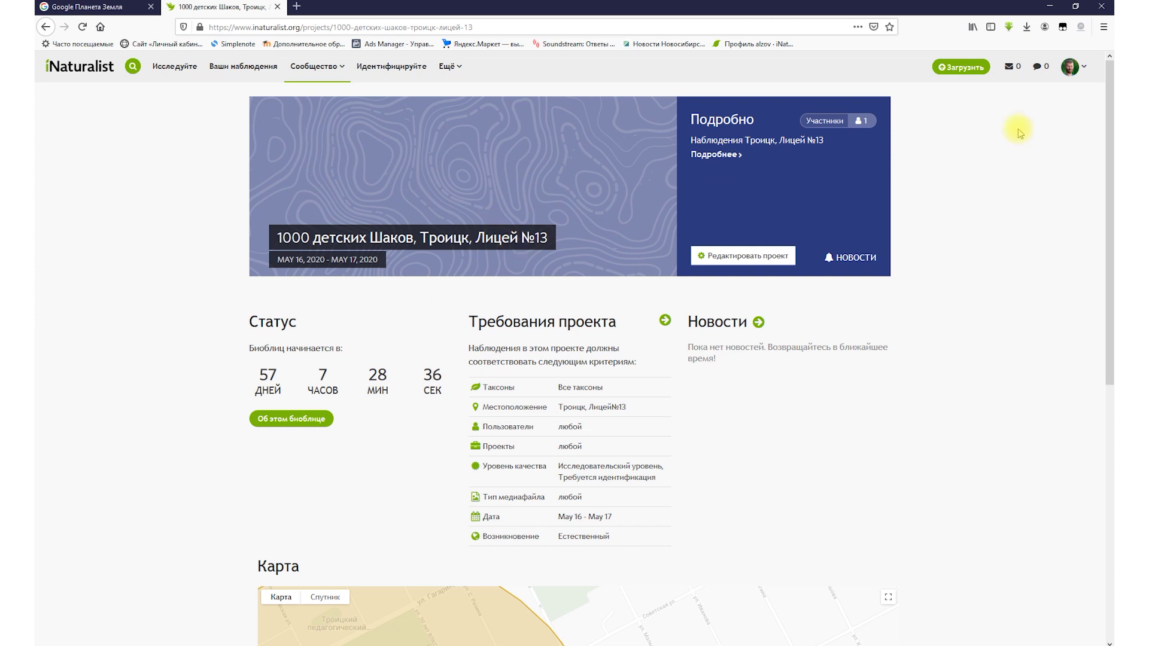
pyautogui.click(1073, 67)
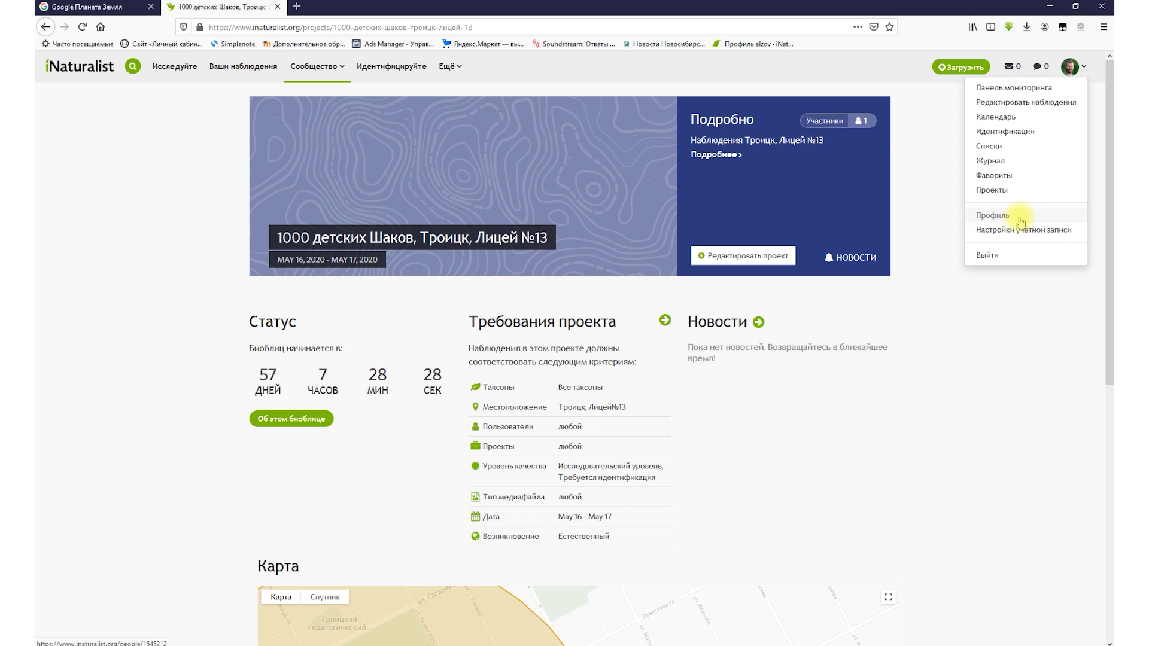
pyautogui.click(1017, 191)
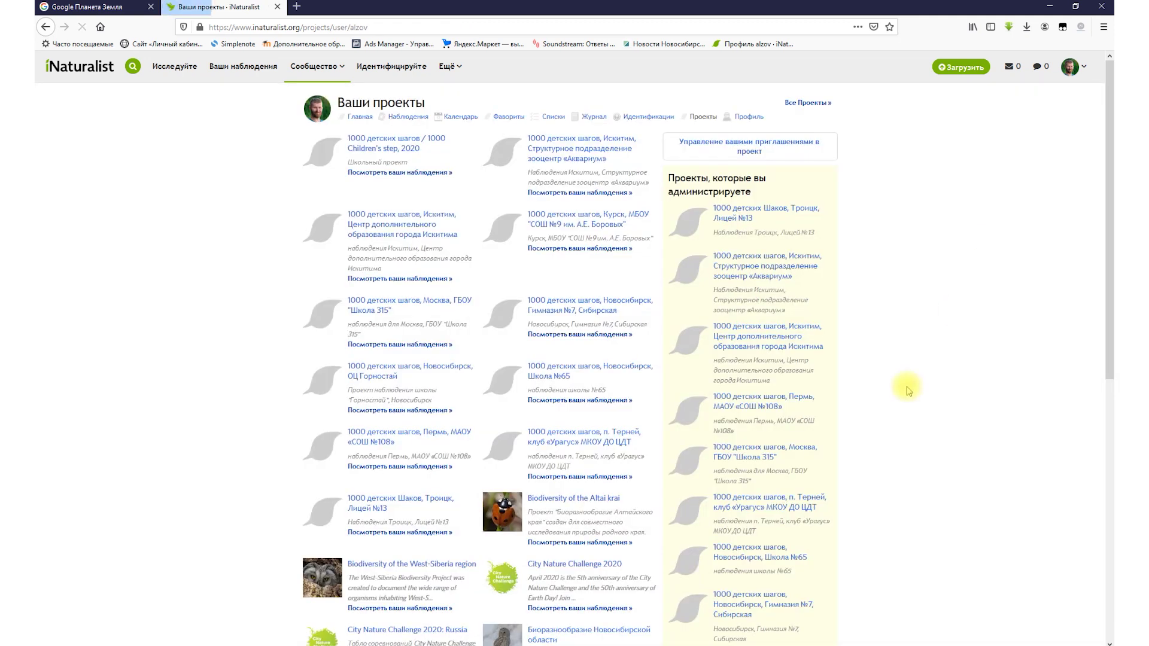
# Find the project "1000 детских шагов / 1000 Children's step, 2020" among the administered projects and open it.
pyautogui.scroll(-5, 906, 386)
pyautogui.scroll(-3, 920, 405)
pyautogui.scroll(1, 954, 167)
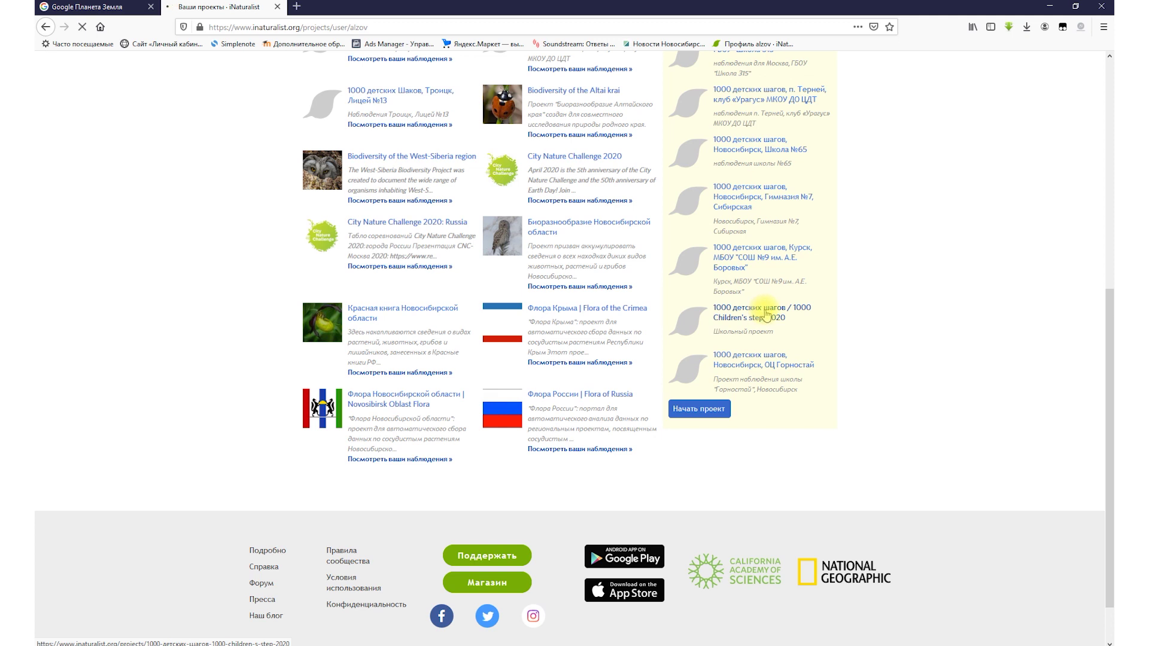
# Examine the umbrella project's leaderboard of school projects and its observation map.
pyautogui.scroll(-2, 719, 374)
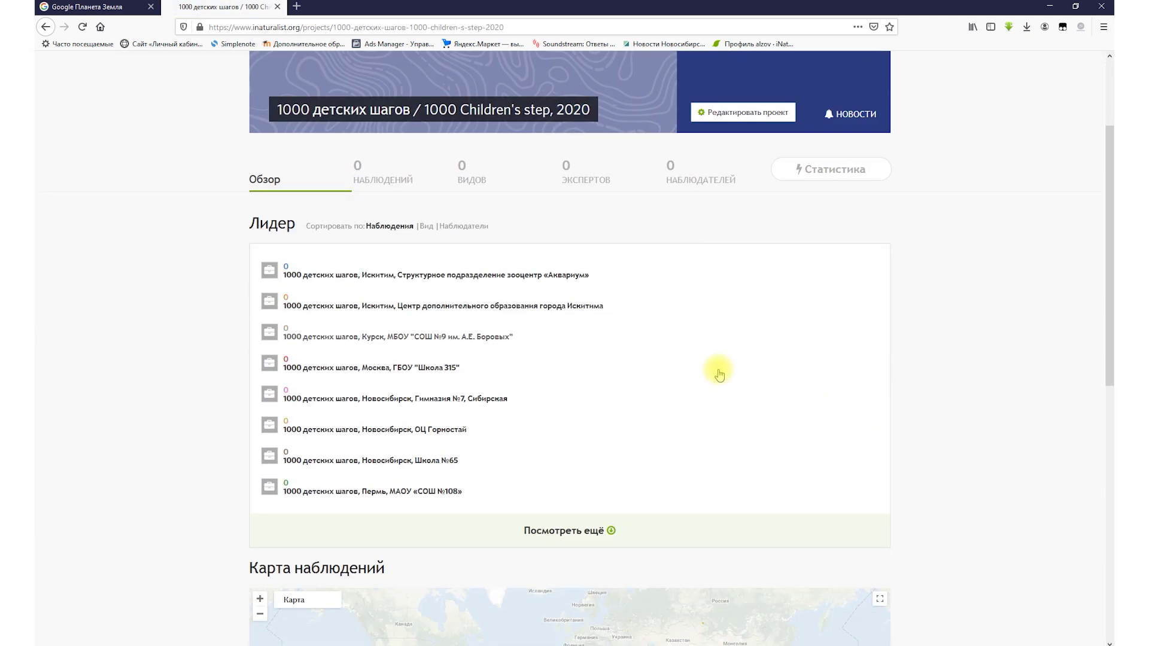
pyautogui.scroll(-1, 719, 374)
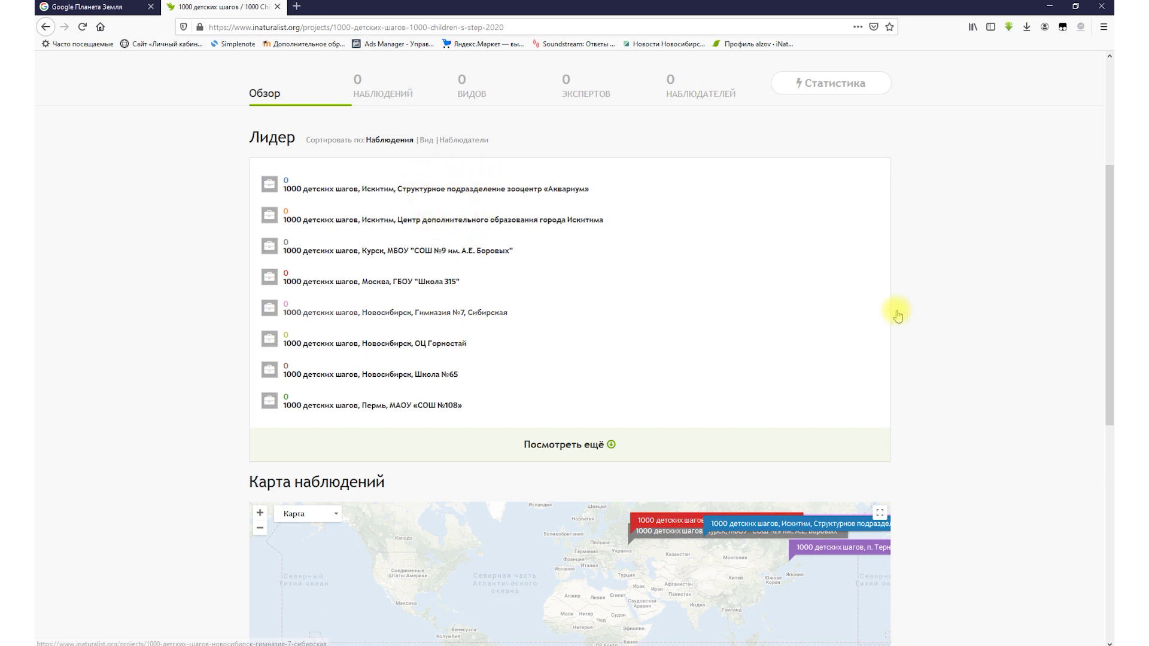
pyautogui.scroll(-1, 897, 315)
pyautogui.scroll(5, 927, 351)
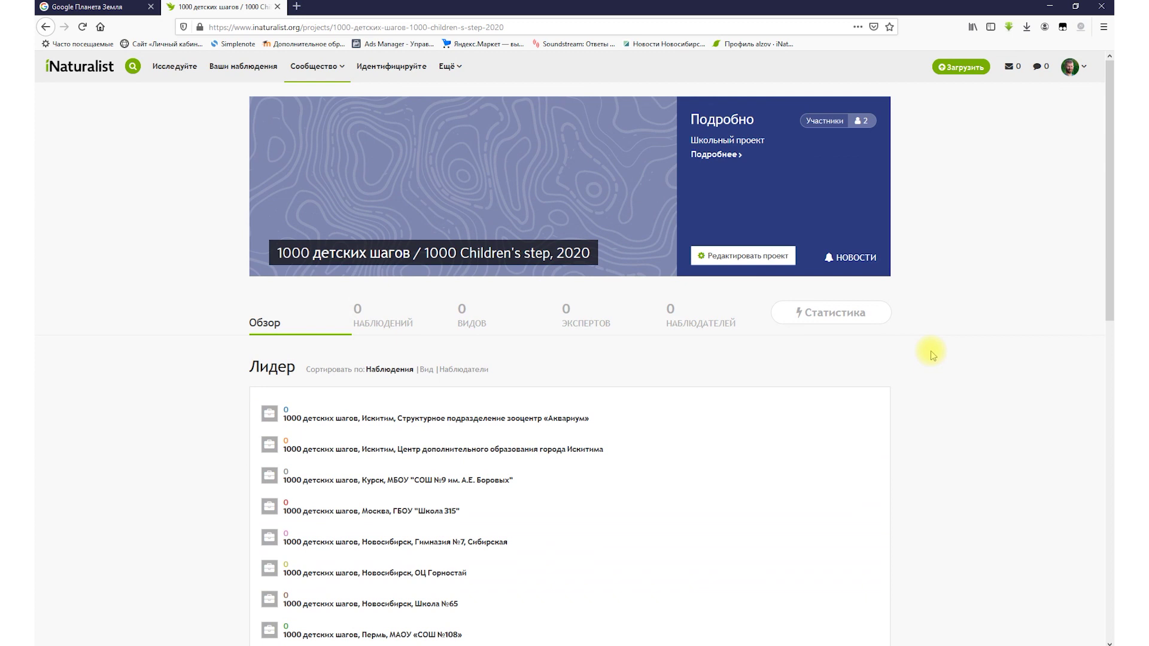
pyautogui.scroll(-10, 950, 288)
pyautogui.scroll(8, 953, 289)
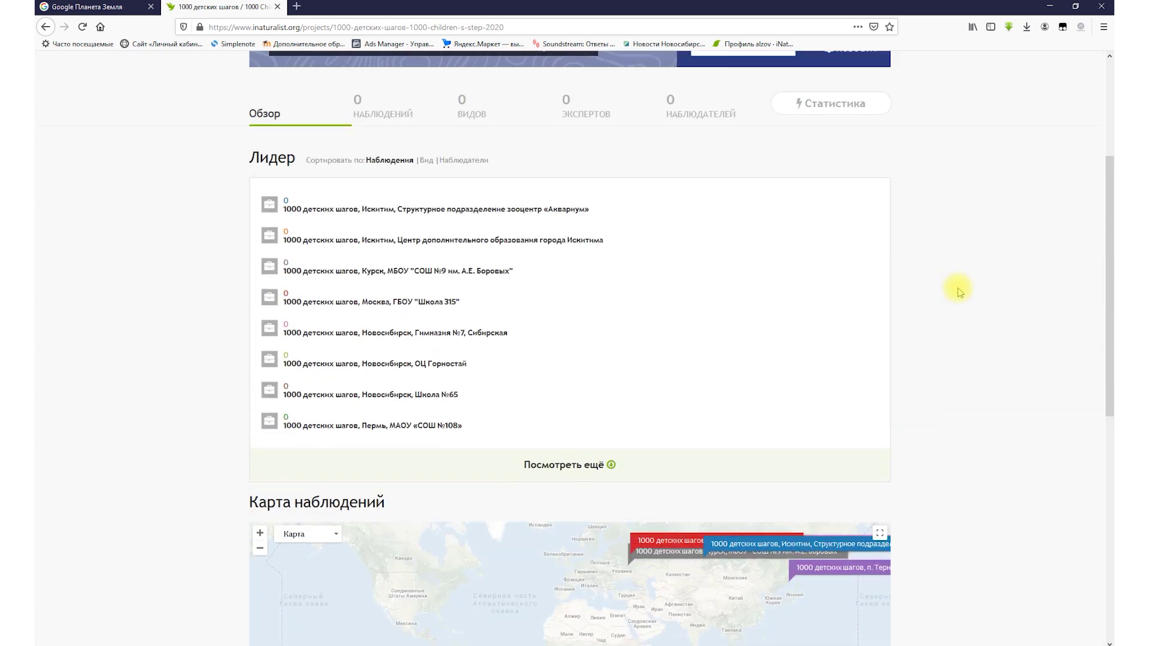
# Open the umbrella project for editing and look up "1000 дет" among the projects to include in its observation requirements.
pyautogui.scroll(4, 952, 289)
pyautogui.click(749, 256)
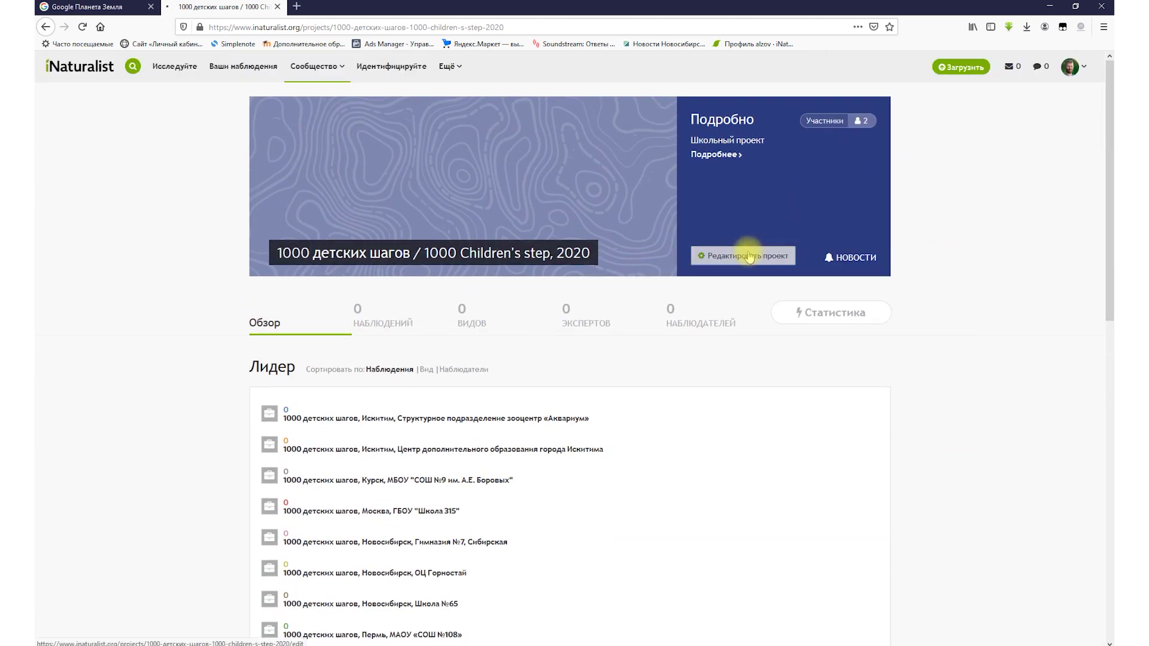
pyautogui.scroll(-1, 779, 391)
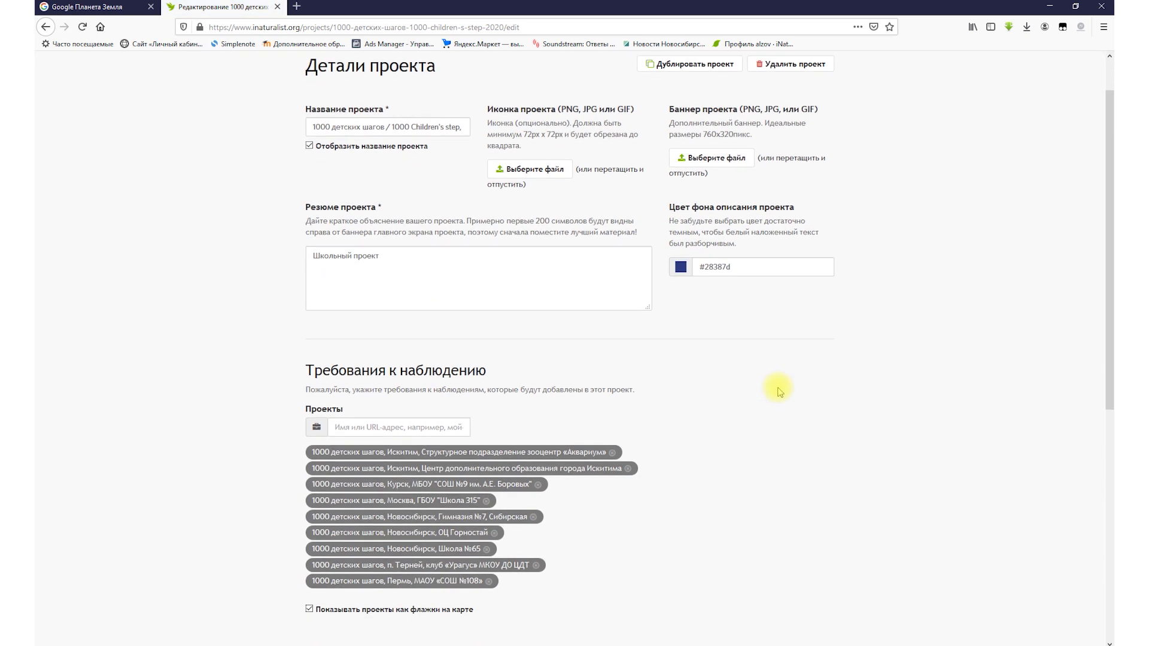
pyautogui.scroll(-2, 780, 392)
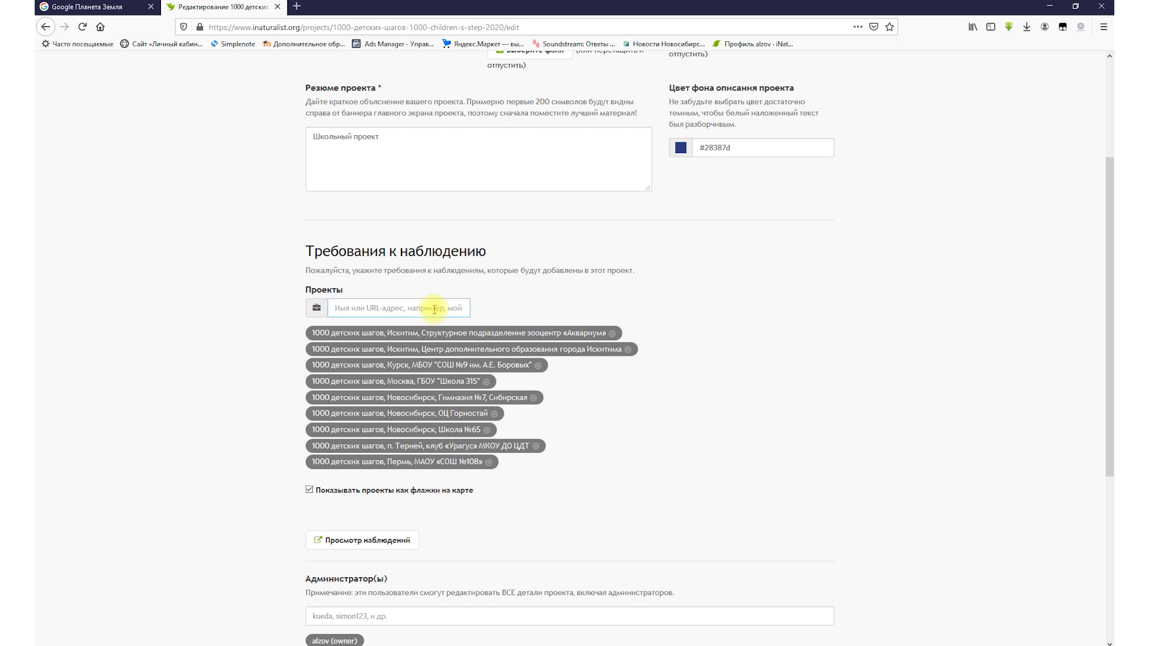
pyautogui.write('1000')
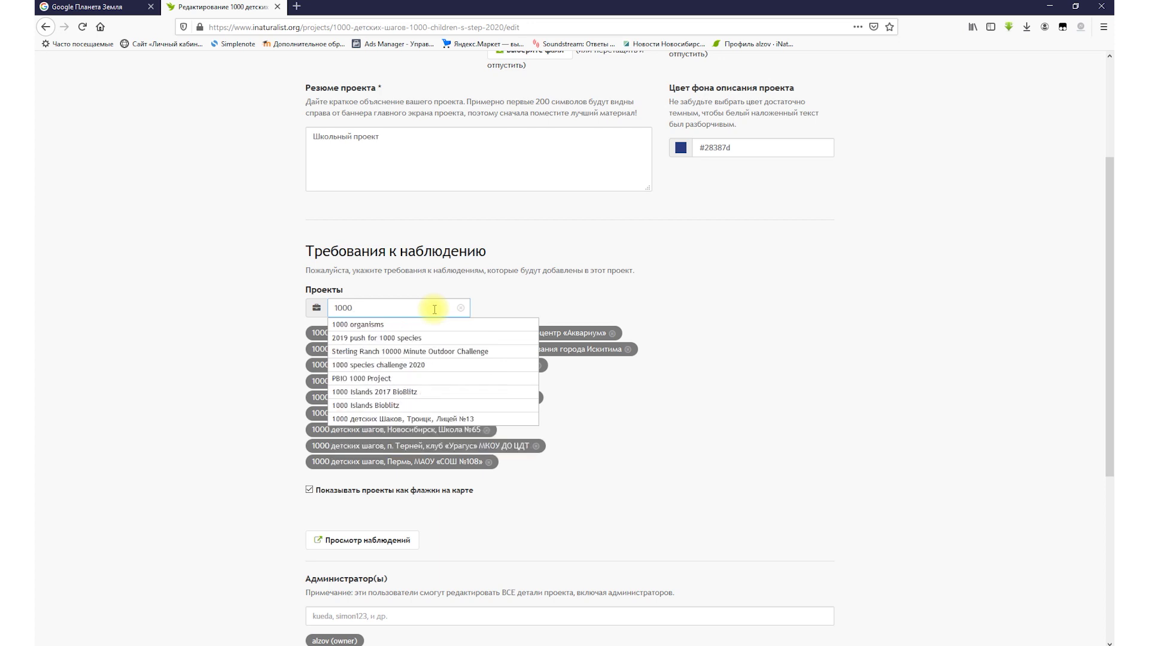
pyautogui.write(' дет')
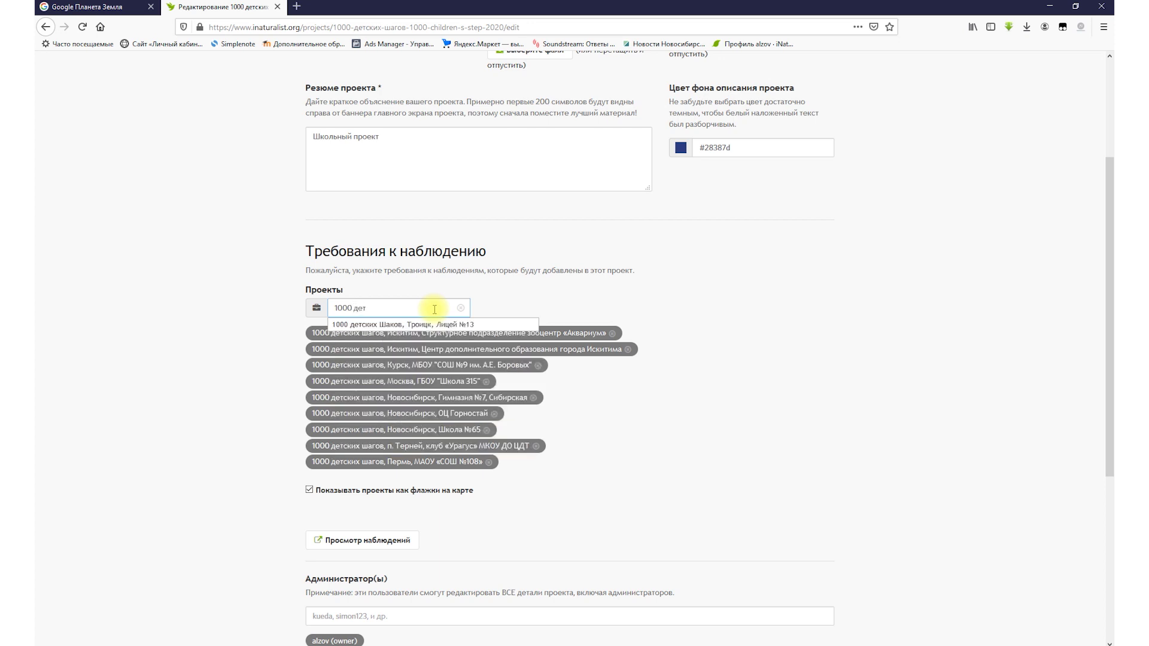